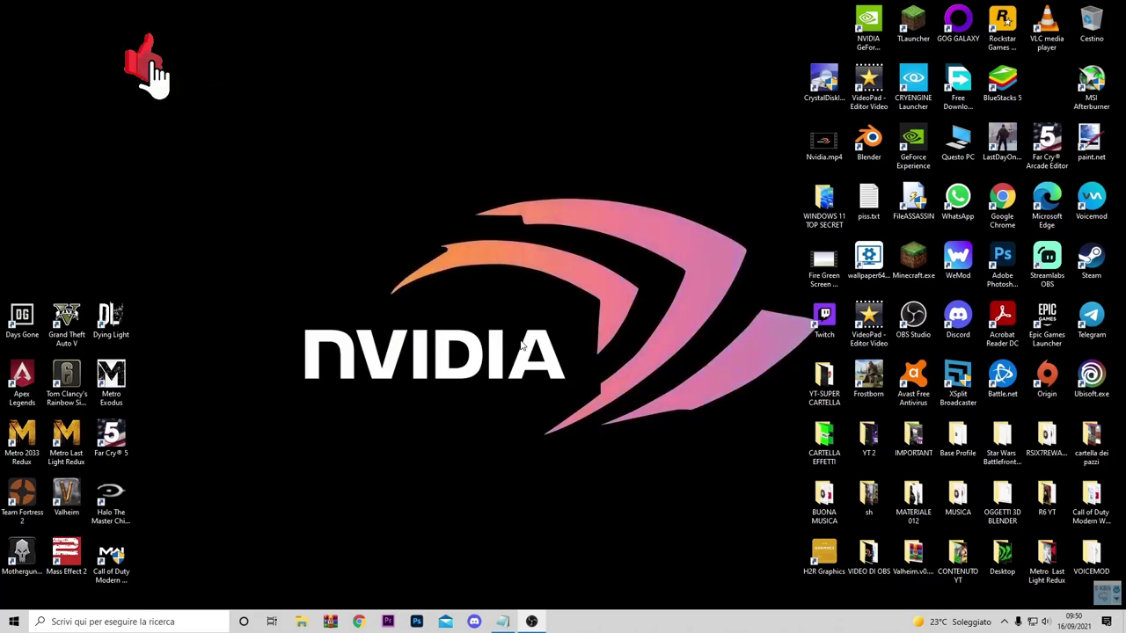
key(super+r)
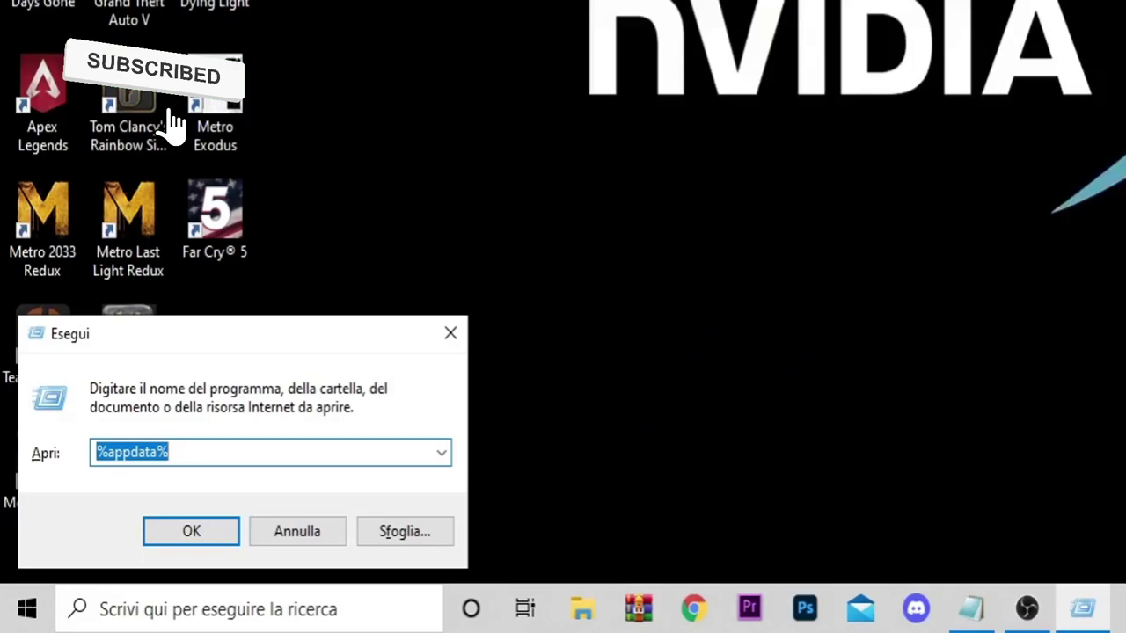
click(186, 454)
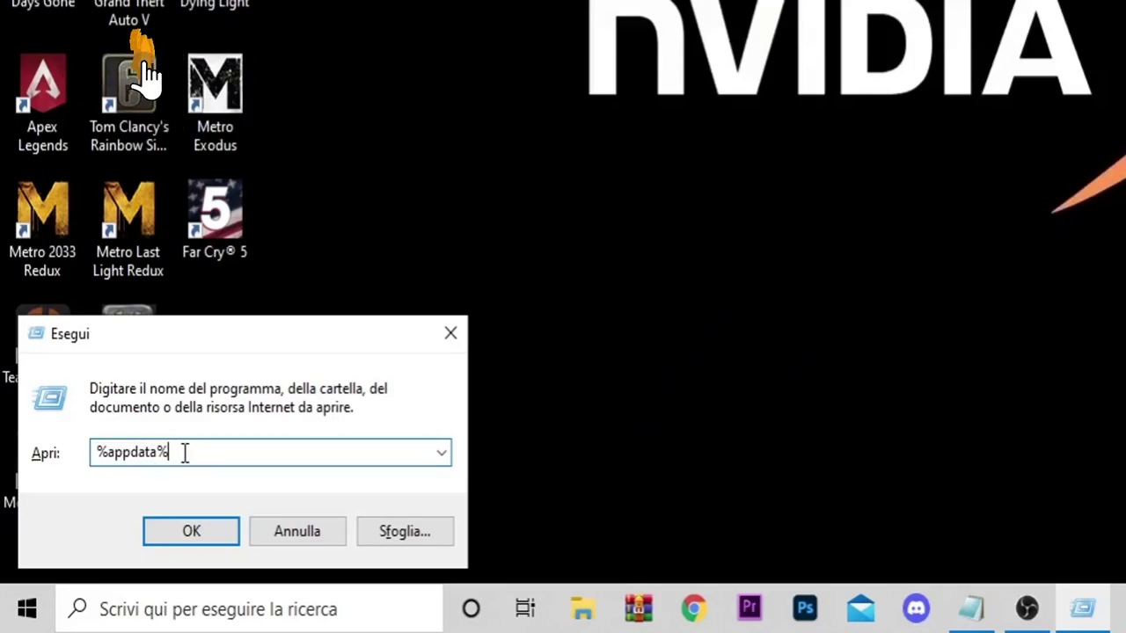
click(450, 334)
Find the Esegui app by searching for "esegu" and use it to open %appdata%
click(251, 593)
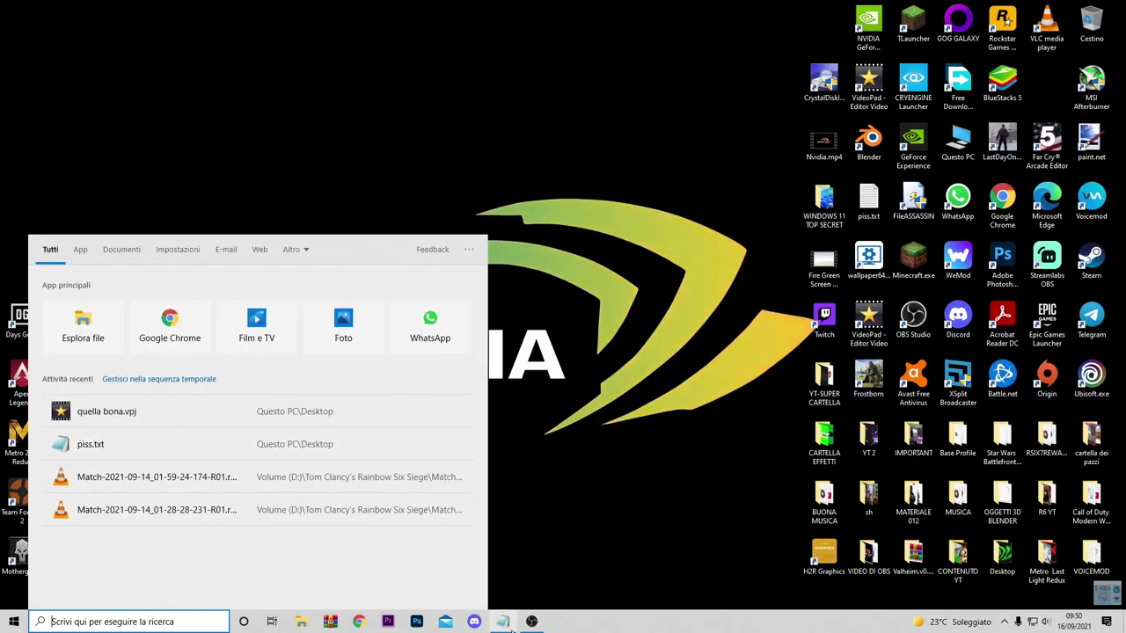
text(esegu)
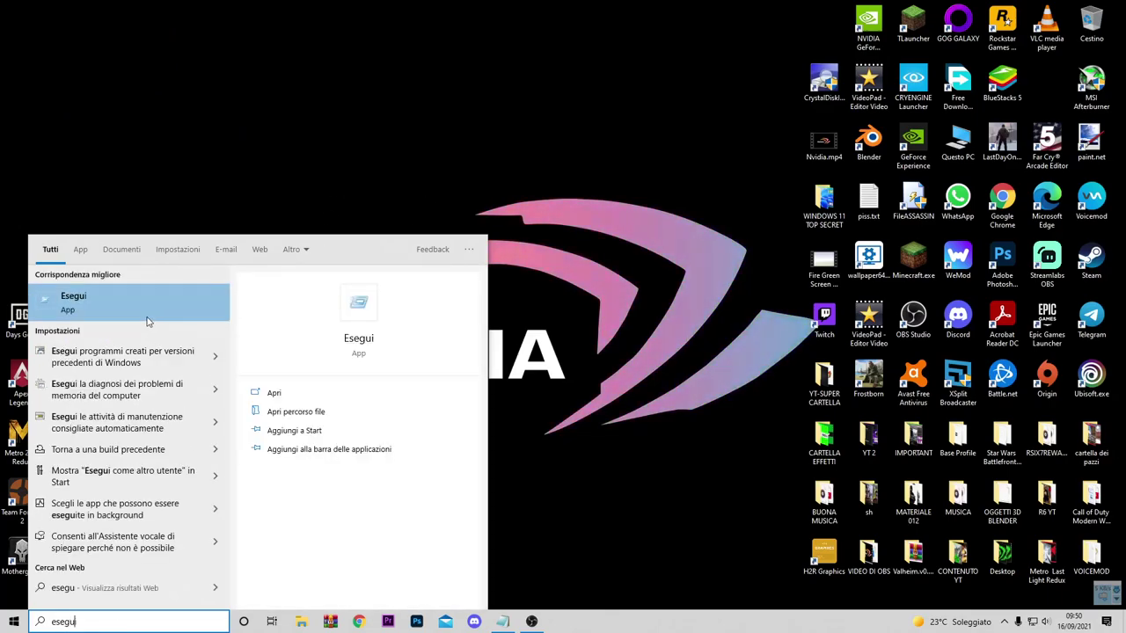
click(141, 308)
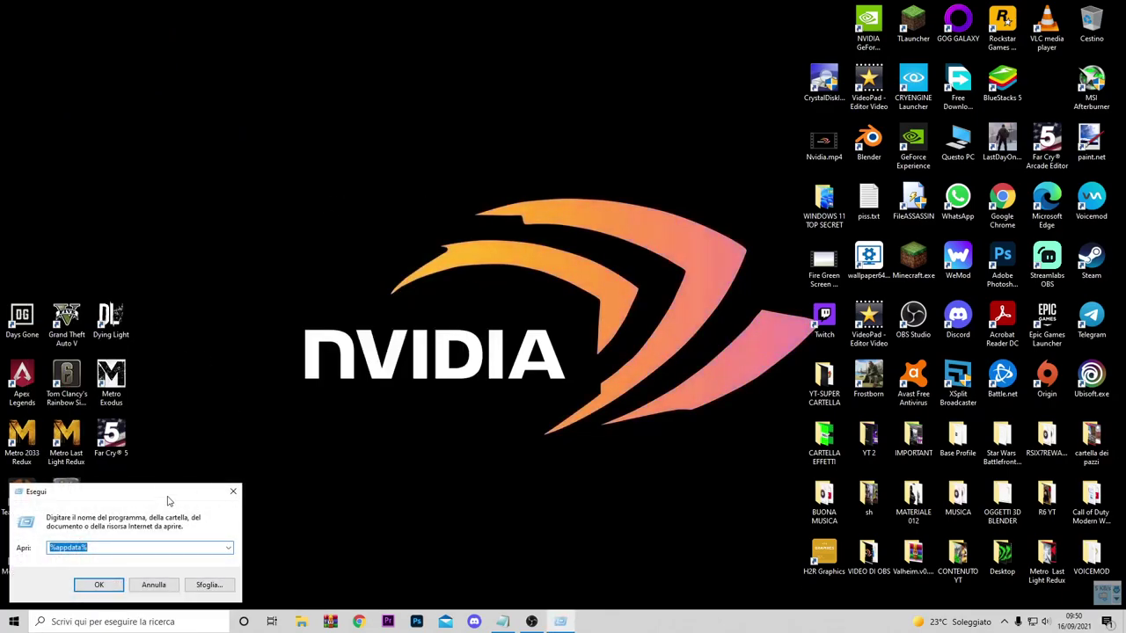
drag(166, 503, 336, 335)
click(268, 383)
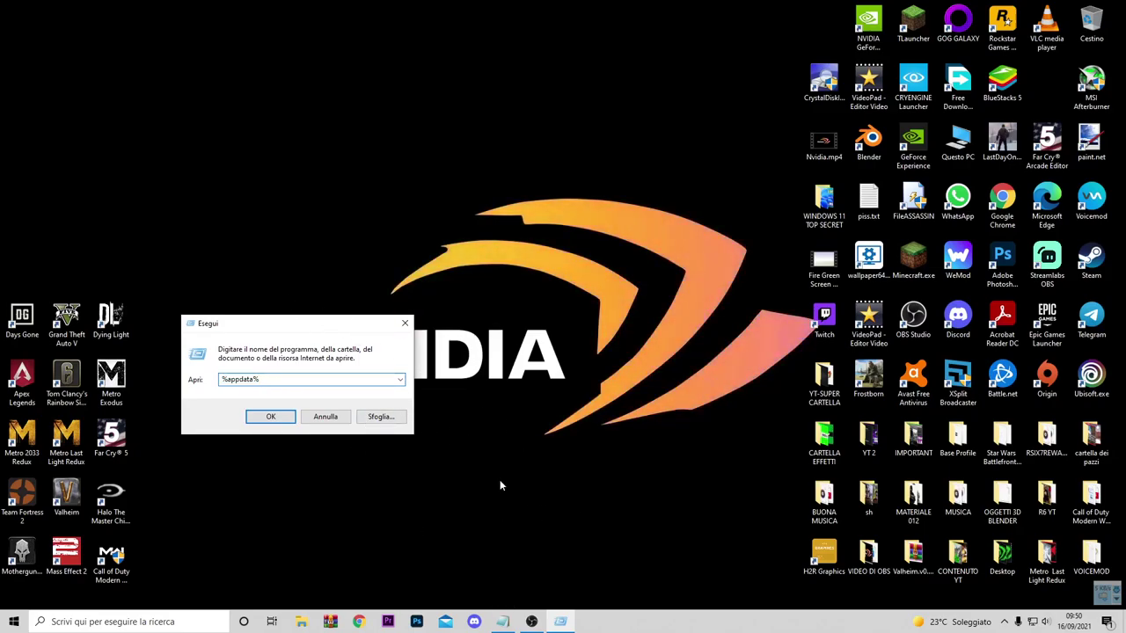
drag(323, 326, 419, 258)
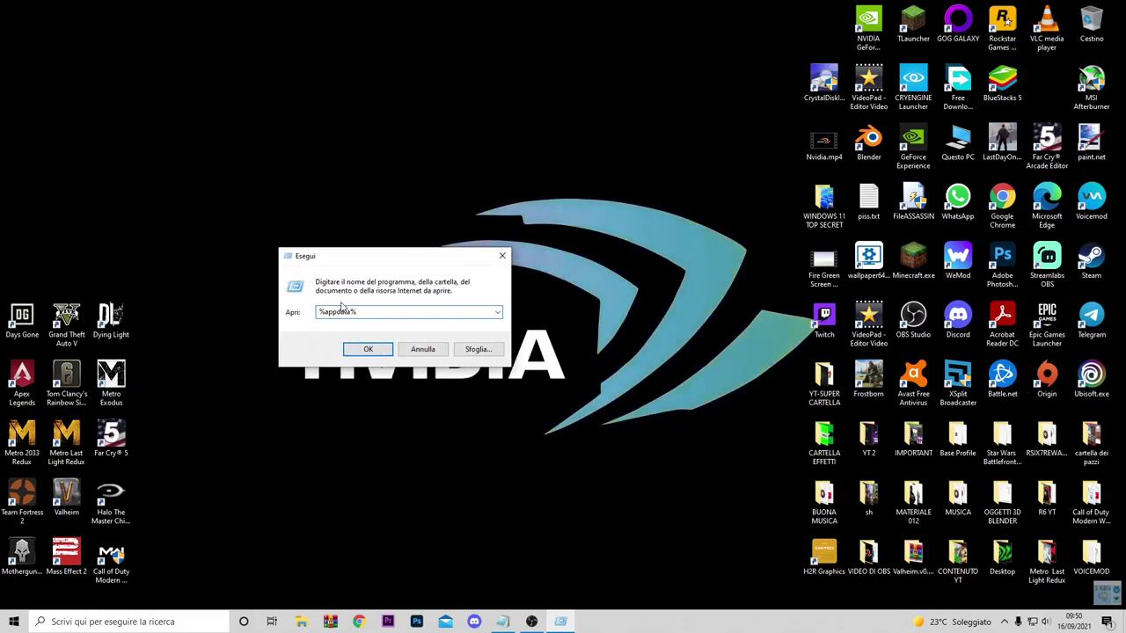
click(367, 349)
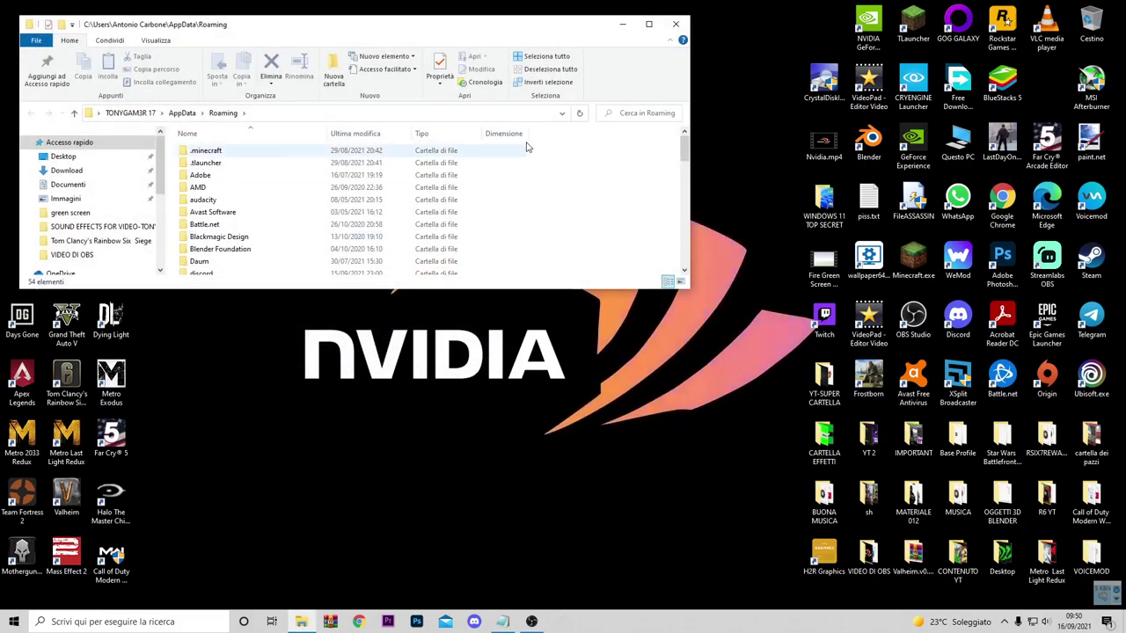
Maximize the folder window and go to the Saved folder of EpicGamesLauncher inside AppData\Local
click(648, 23)
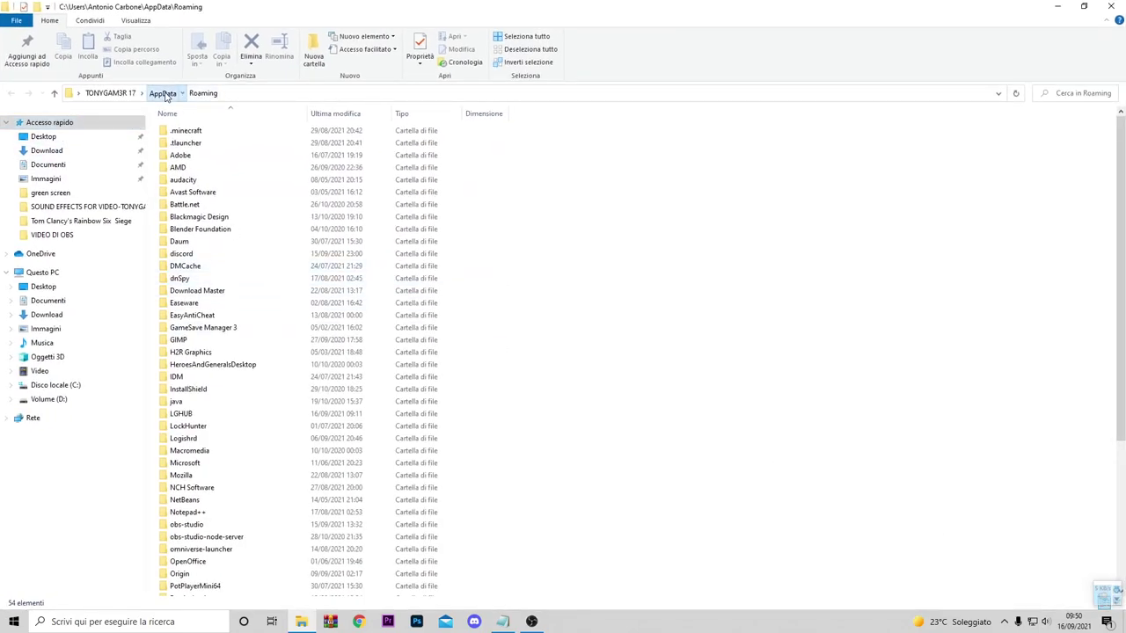
click(164, 94)
double_click(210, 146)
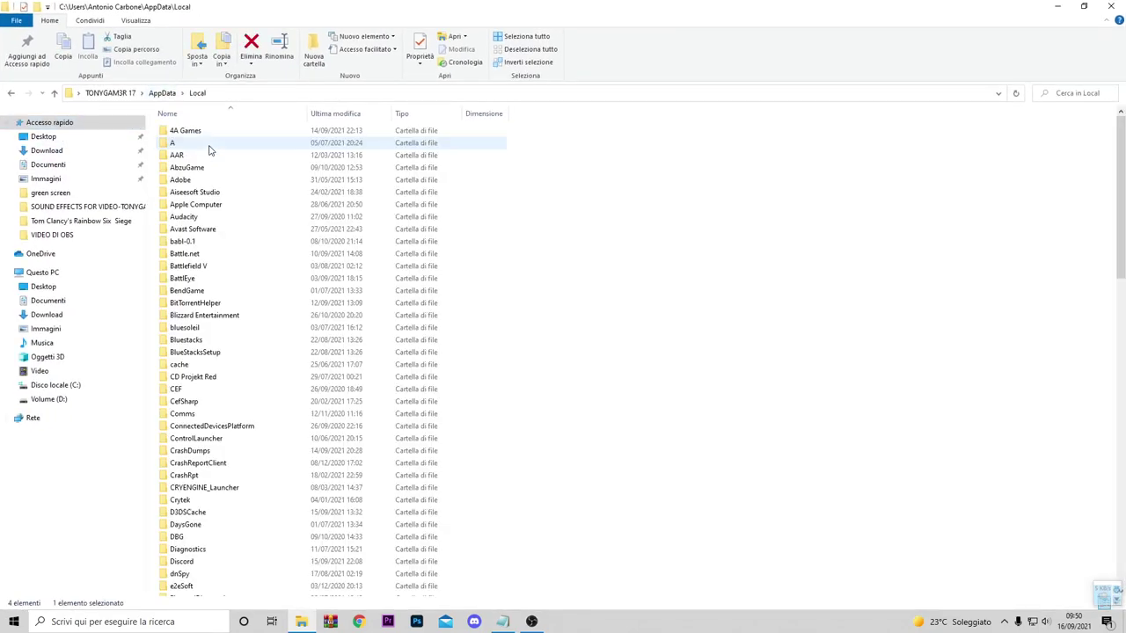
scroll(250, 282, down, 2)
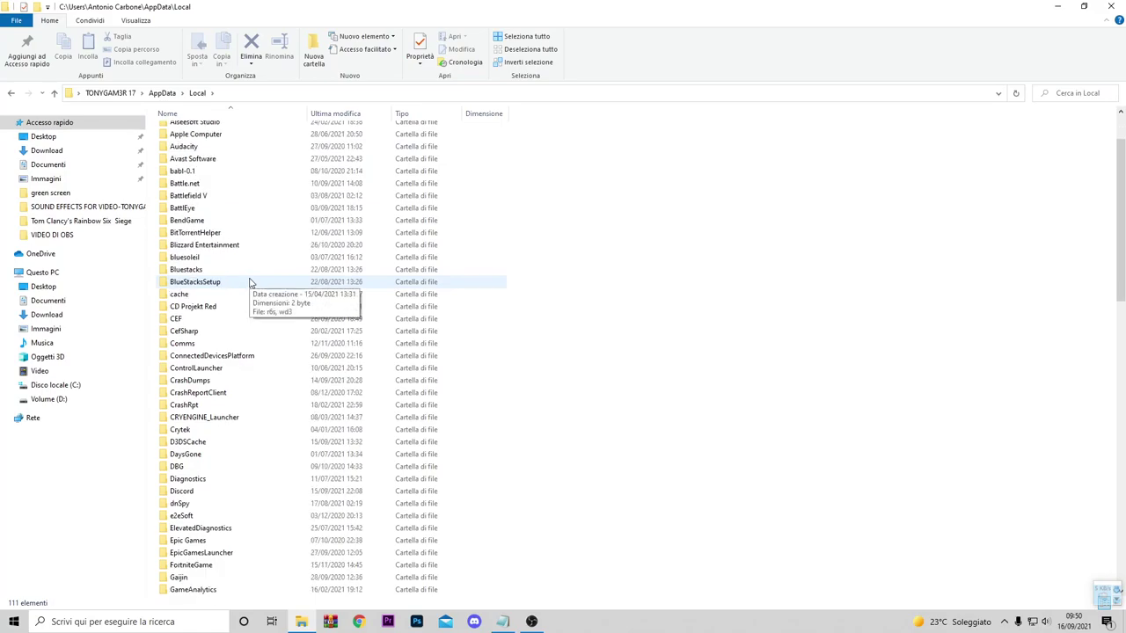
scroll(250, 283, down, 3)
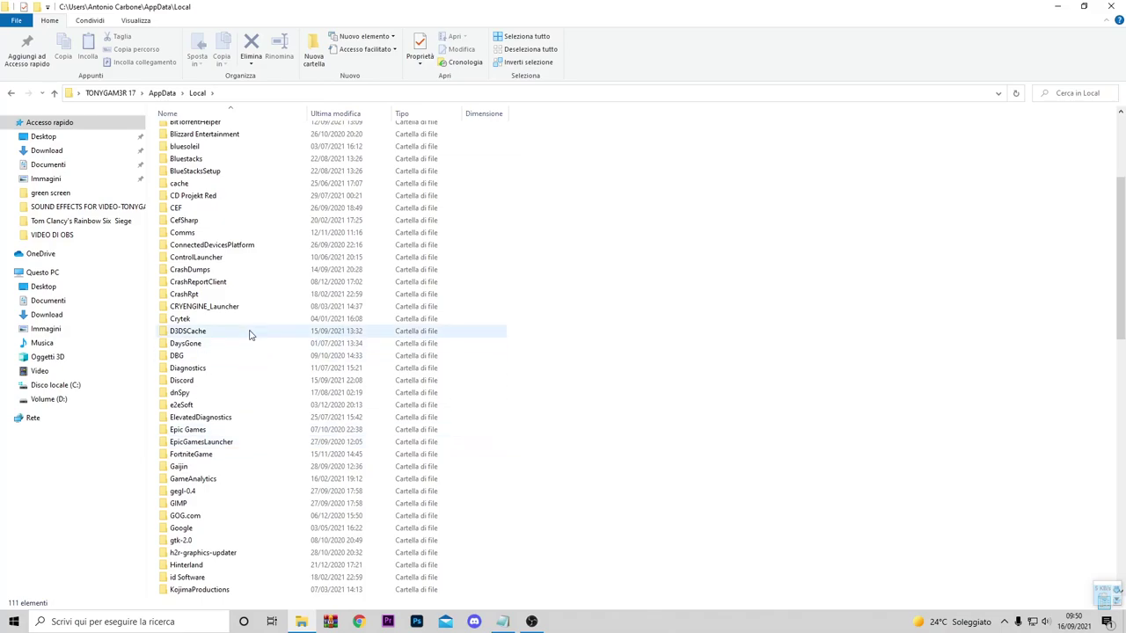
scroll(249, 349, down, 1)
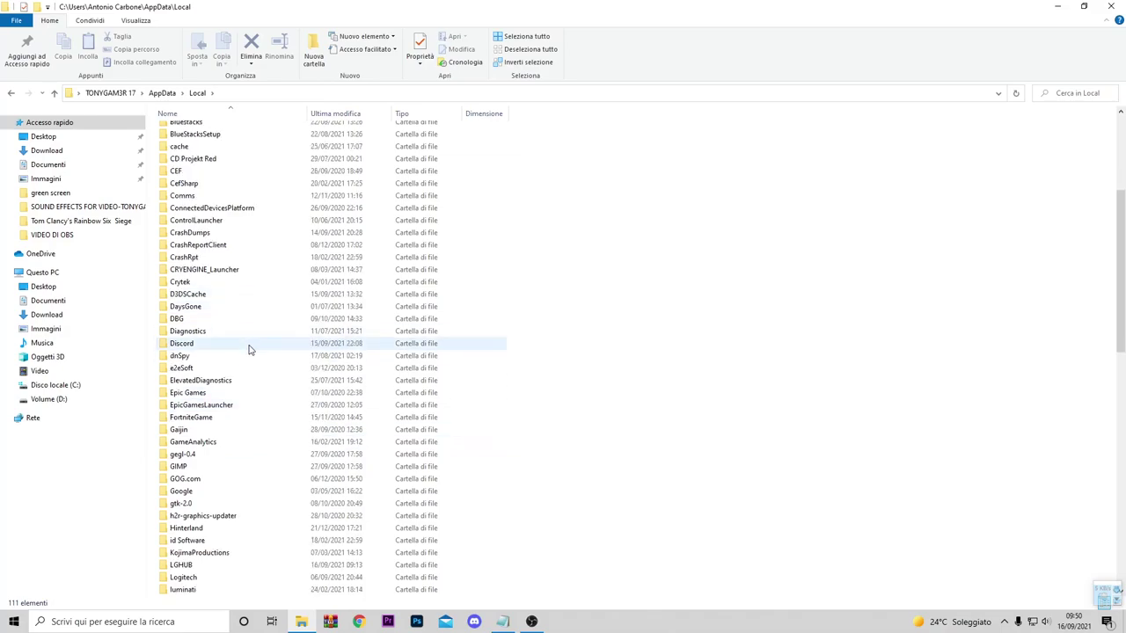
double_click(229, 406)
double_click(205, 143)
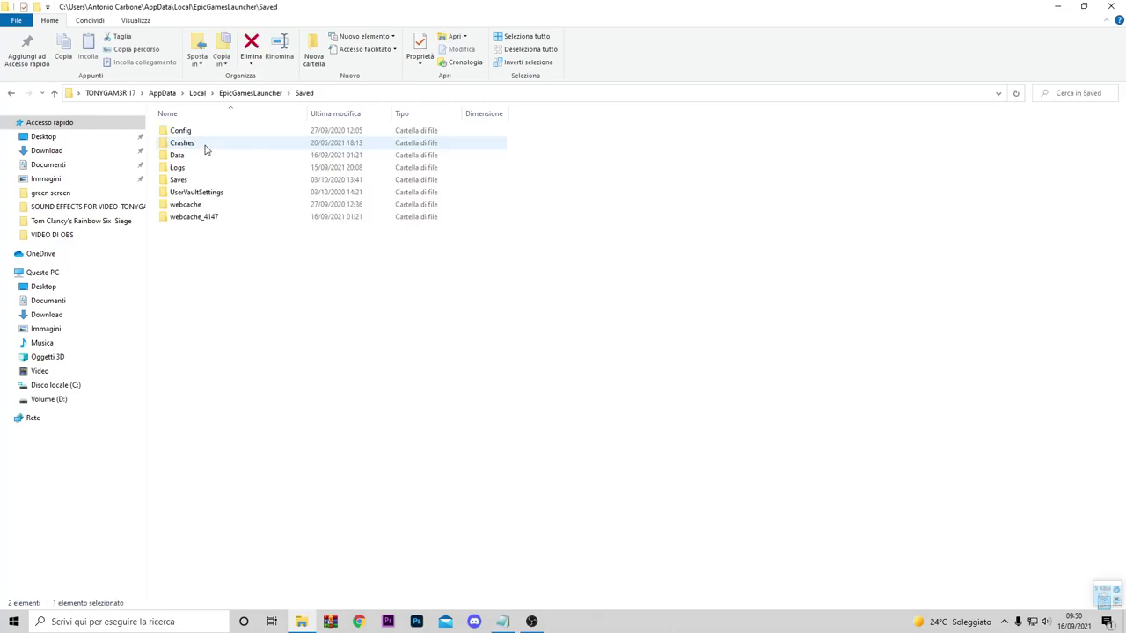
Delete the webcache folder from the EpicGamesLauncher Saved folder and return to the desktop
click(203, 204)
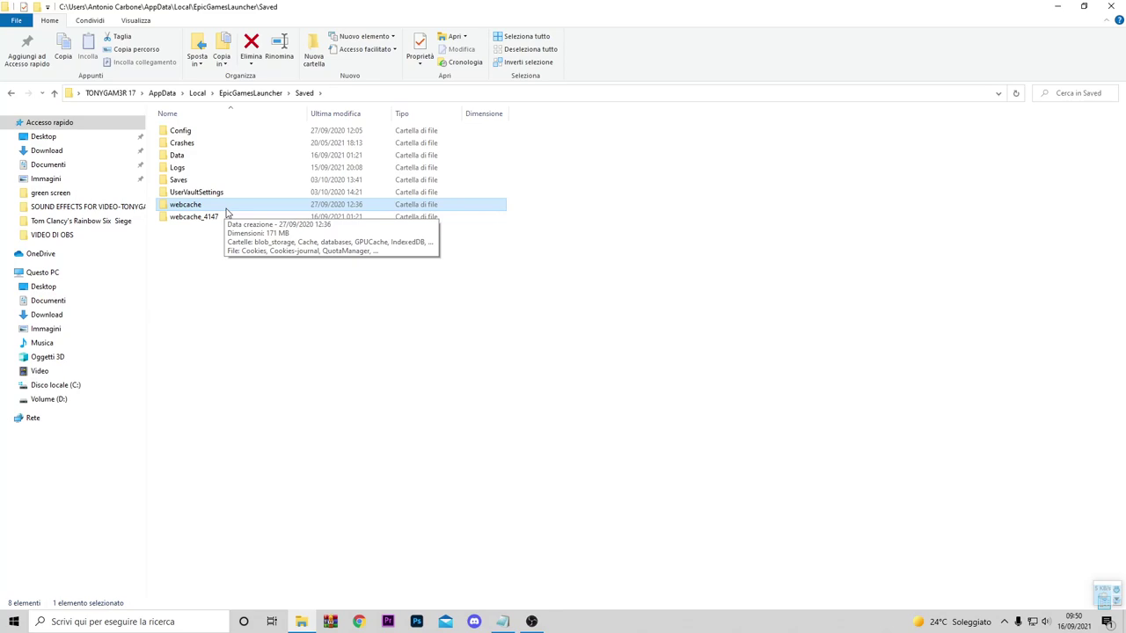
key(Delete)
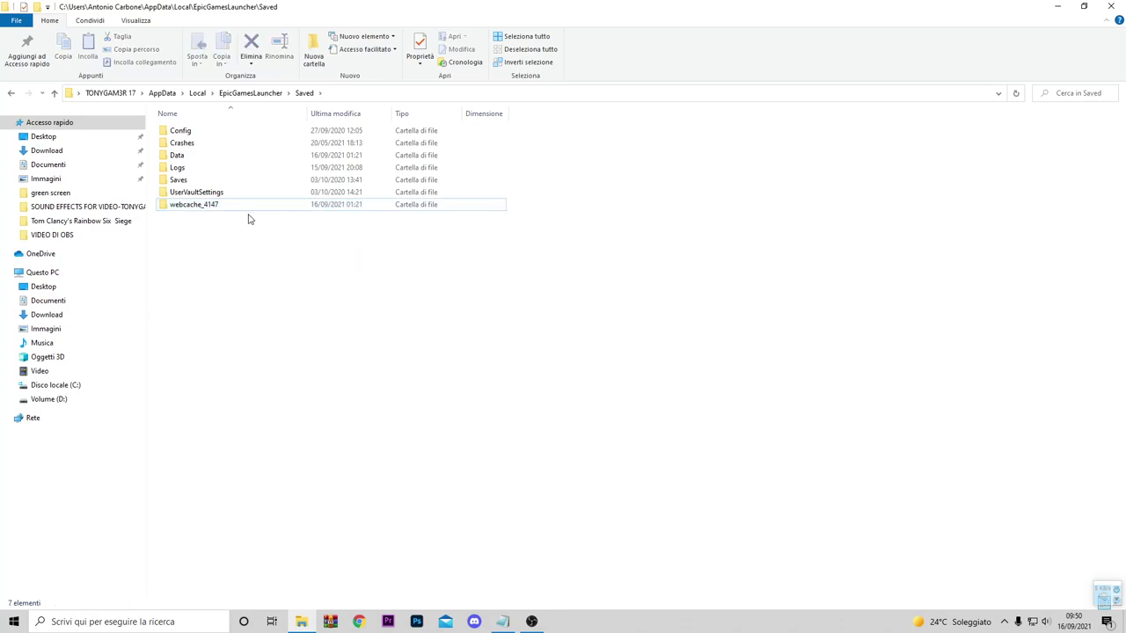
key(super+d)
right_click(367, 299)
click(410, 333)
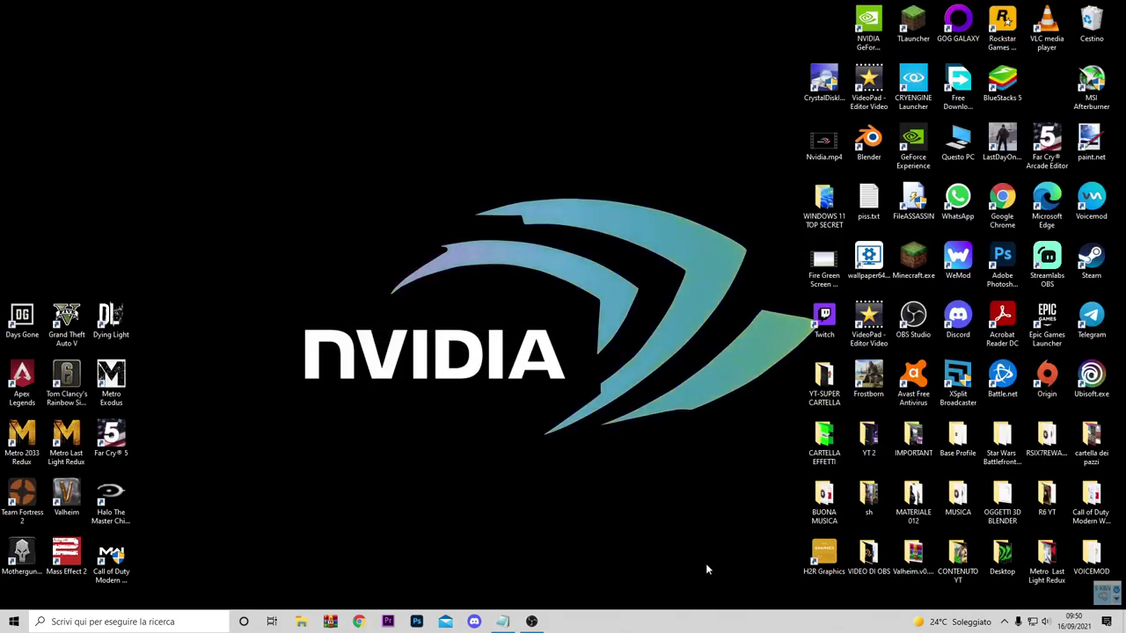
Launch the Epic Games Launcher to check that it loads, and quit it completely, including its background process
click(1062, 307)
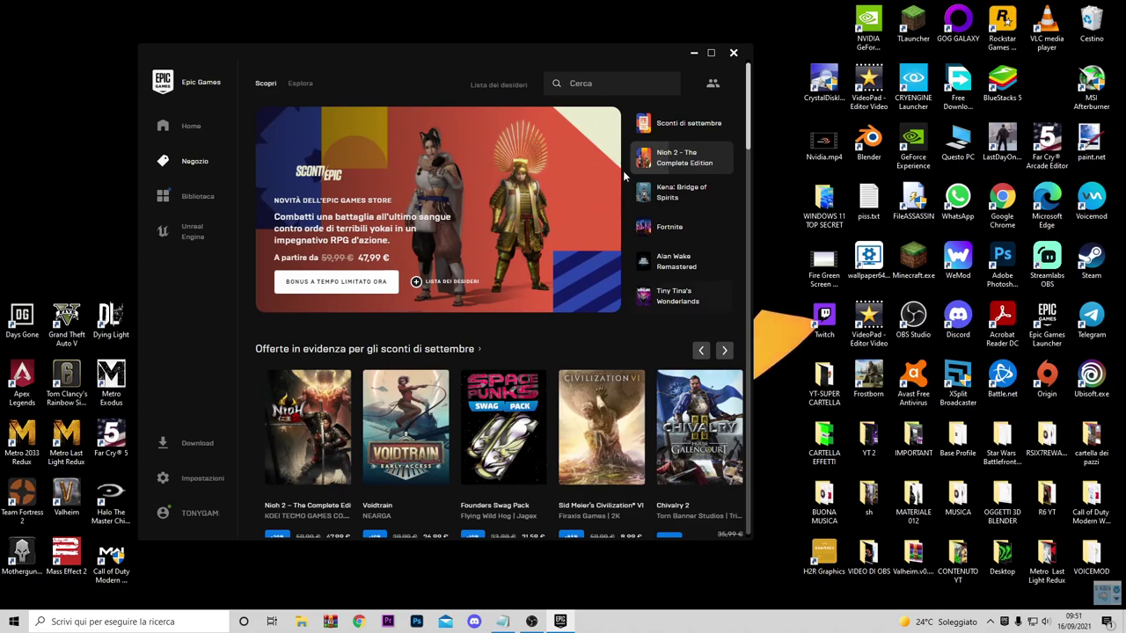
click(735, 53)
click(1003, 622)
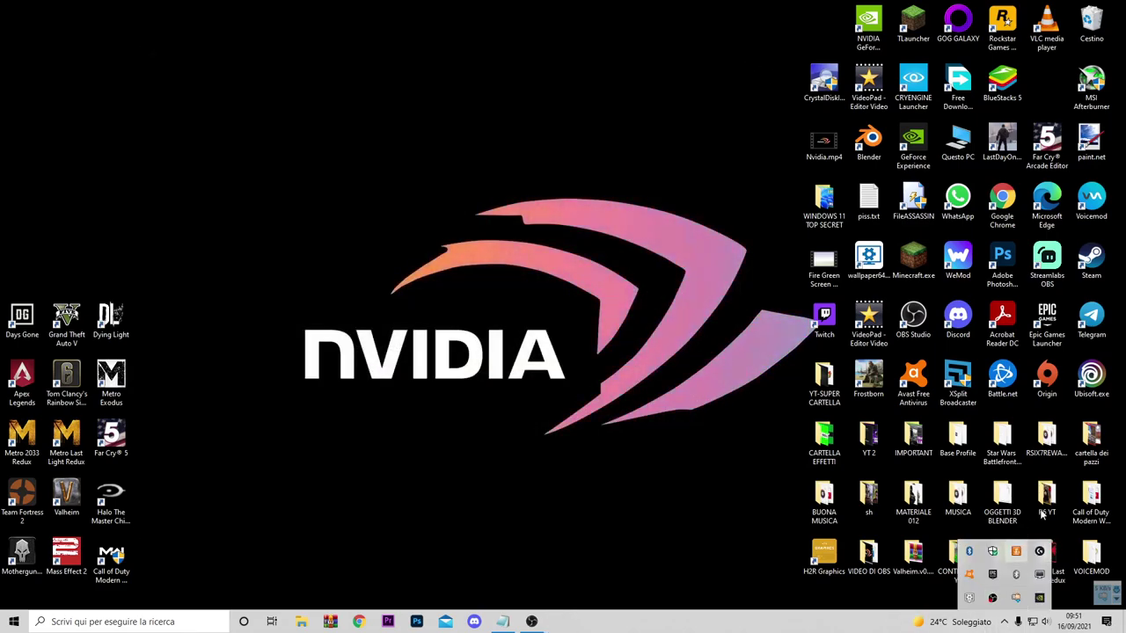
right_click(976, 597)
click(1011, 570)
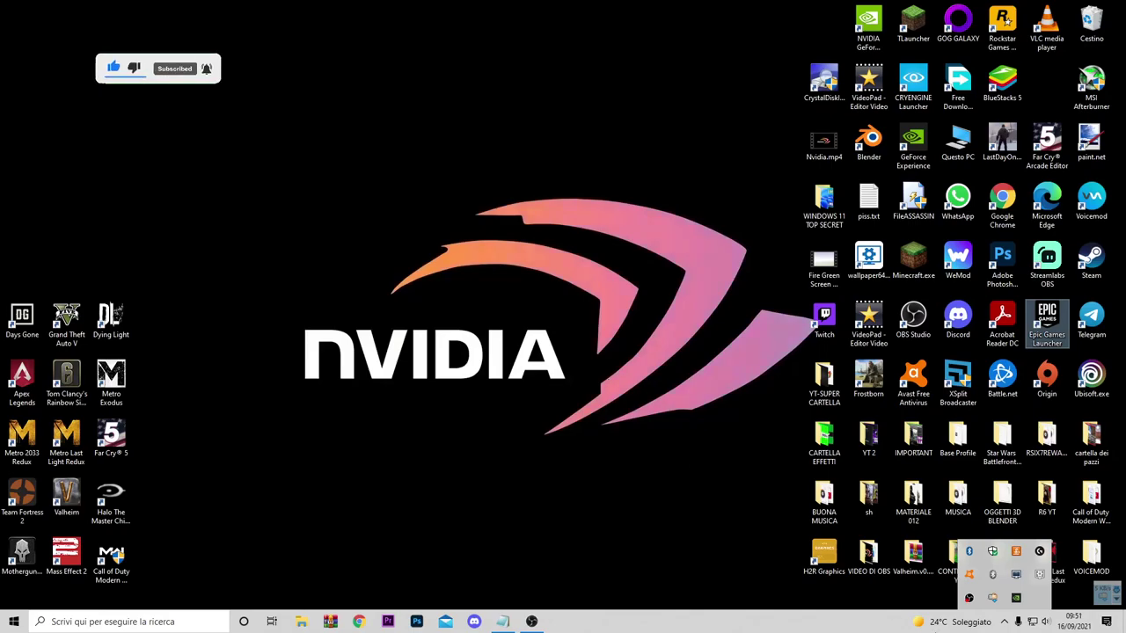
click(1003, 621)
Open the network and Internet settings and bring up the adapter options from the Wi-Fi page
right_click(1030, 622)
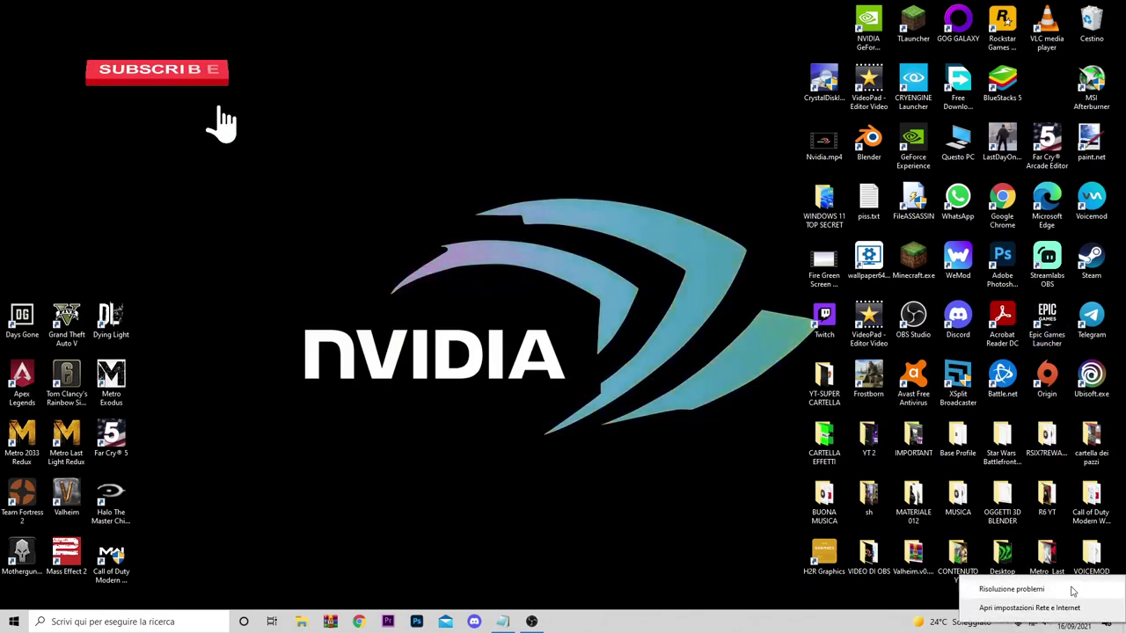
click(1046, 608)
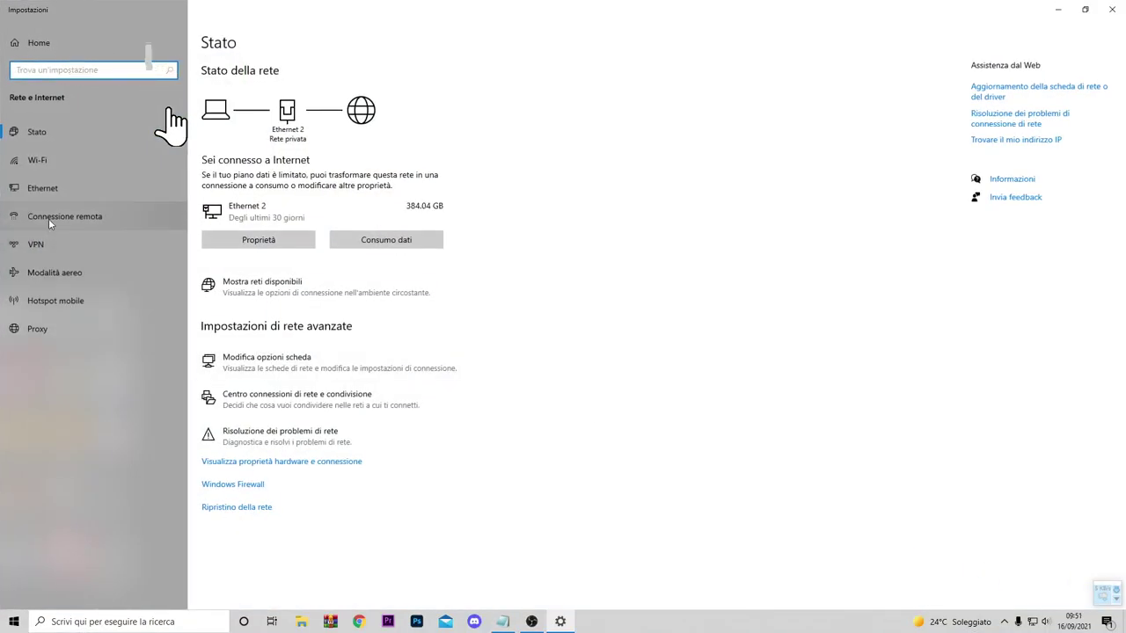
click(54, 159)
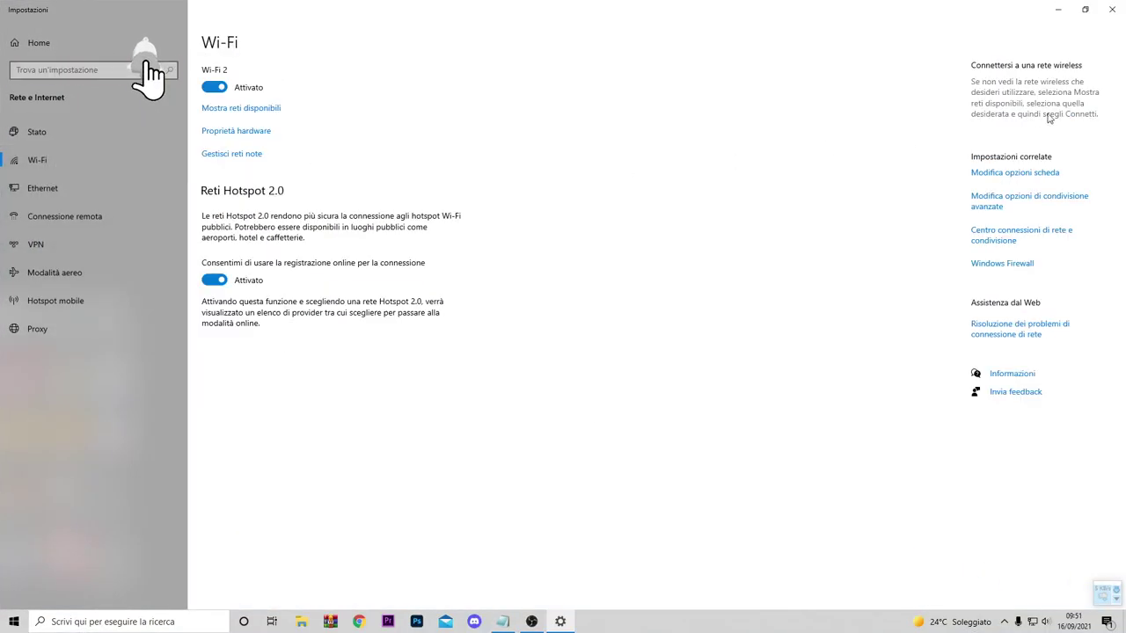
click(1011, 174)
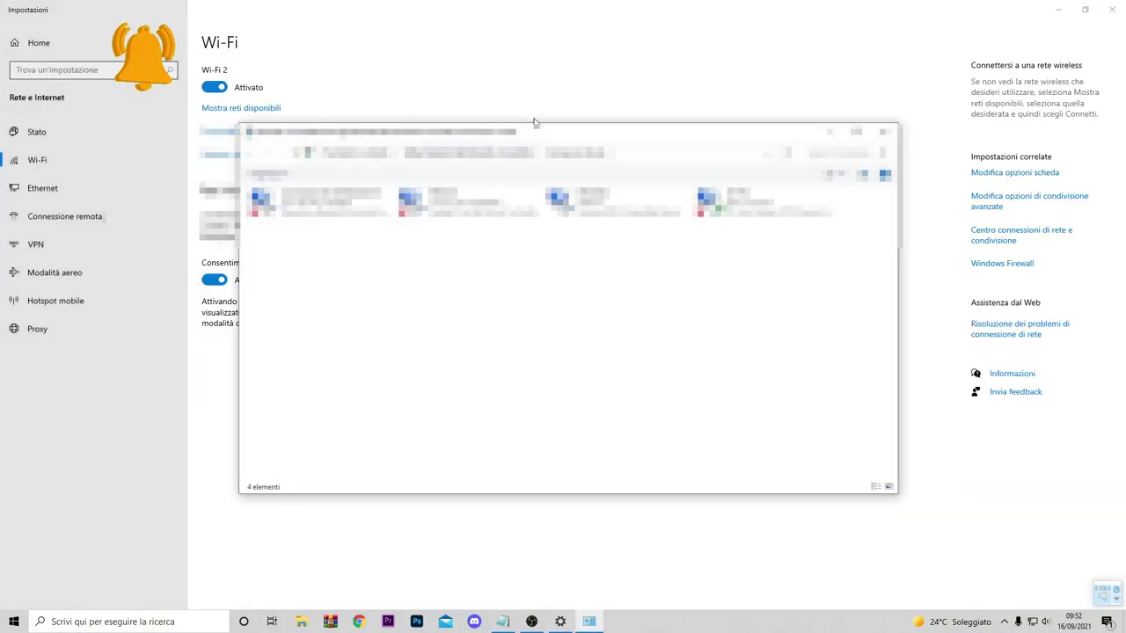
drag(568, 134, 431, 102)
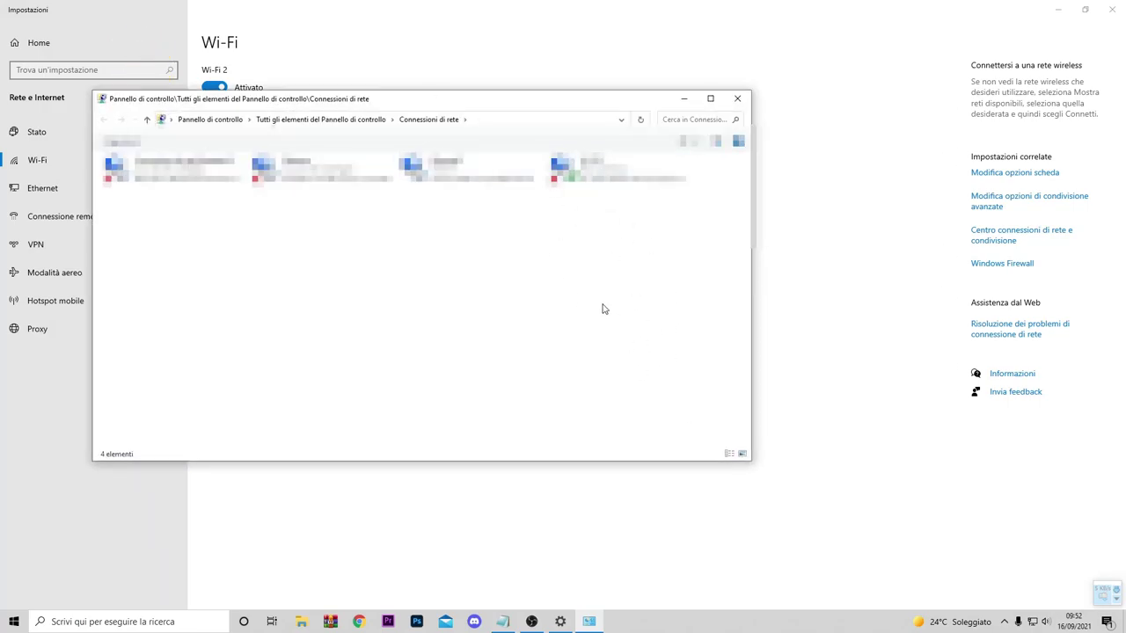
Open the properties of the third network connection and find its Internet protocol version 4 entry
click(468, 167)
right_click(476, 176)
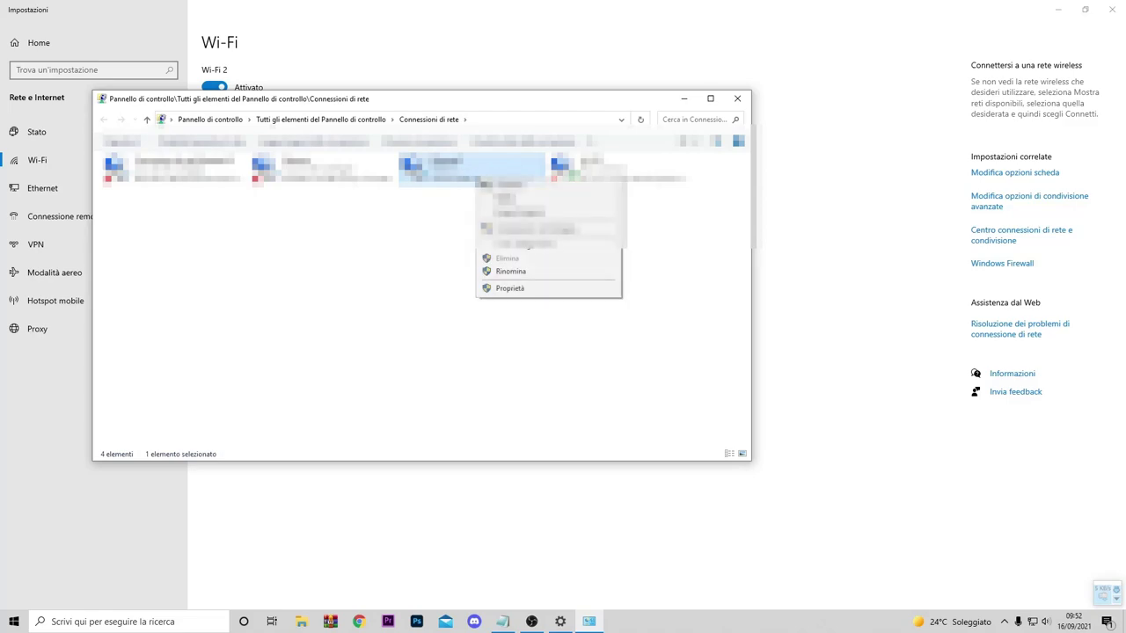
click(526, 287)
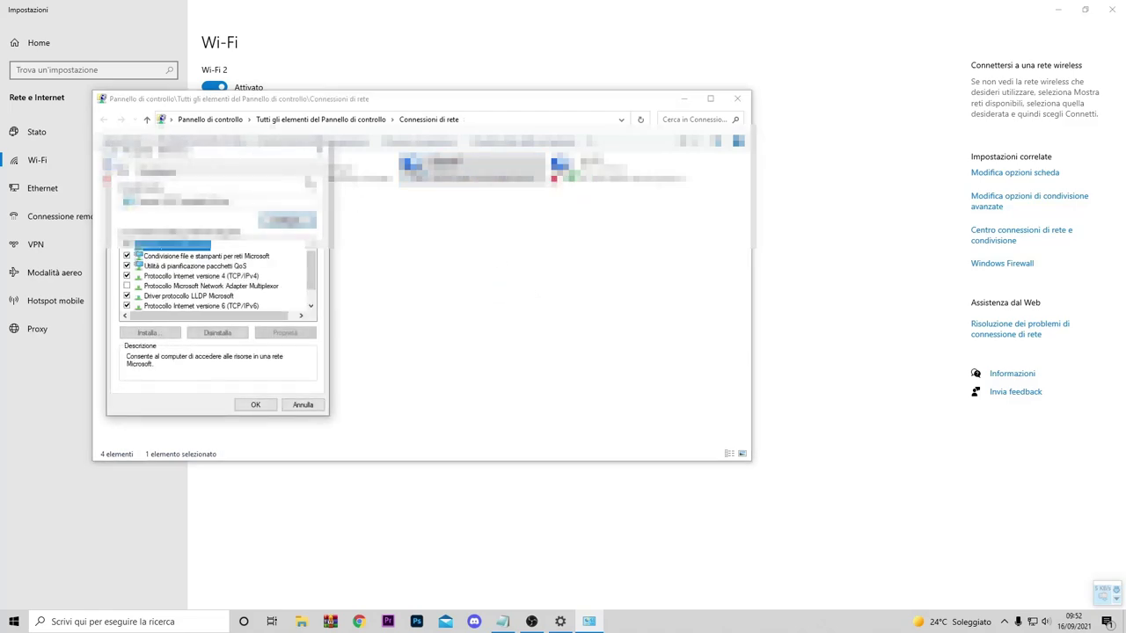
scroll(346, 252, down, 3)
scroll(346, 252, up, 1)
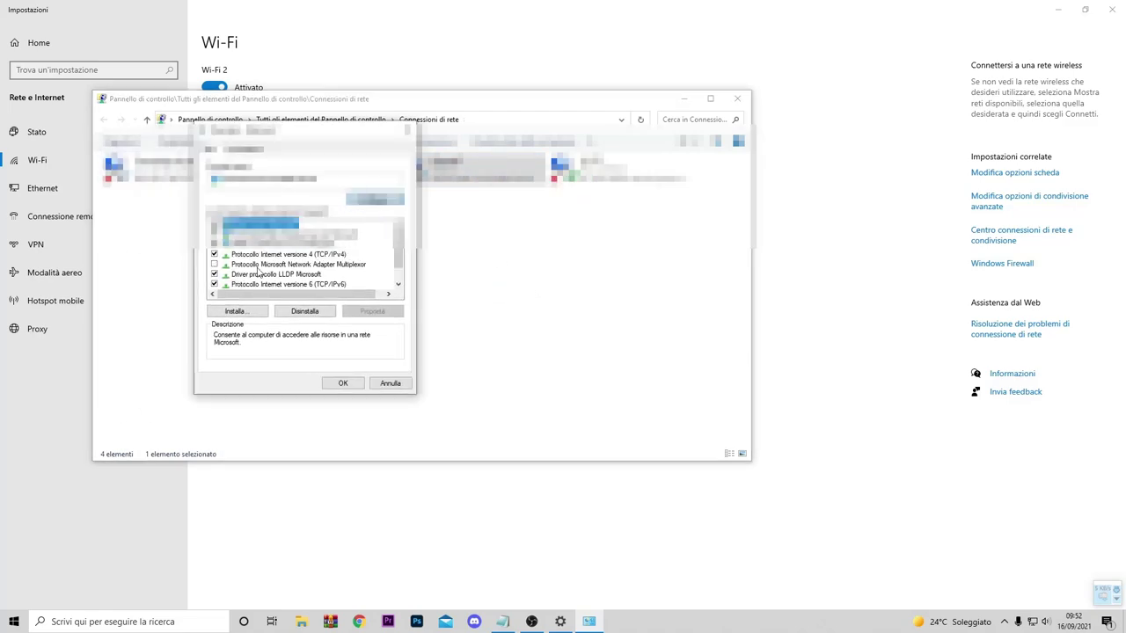
In the IPv4 (TCP/IPv4) properties, set the preferred DNS server to 1.1.1.1 and the alternate to 1.0.0.1
click(256, 254)
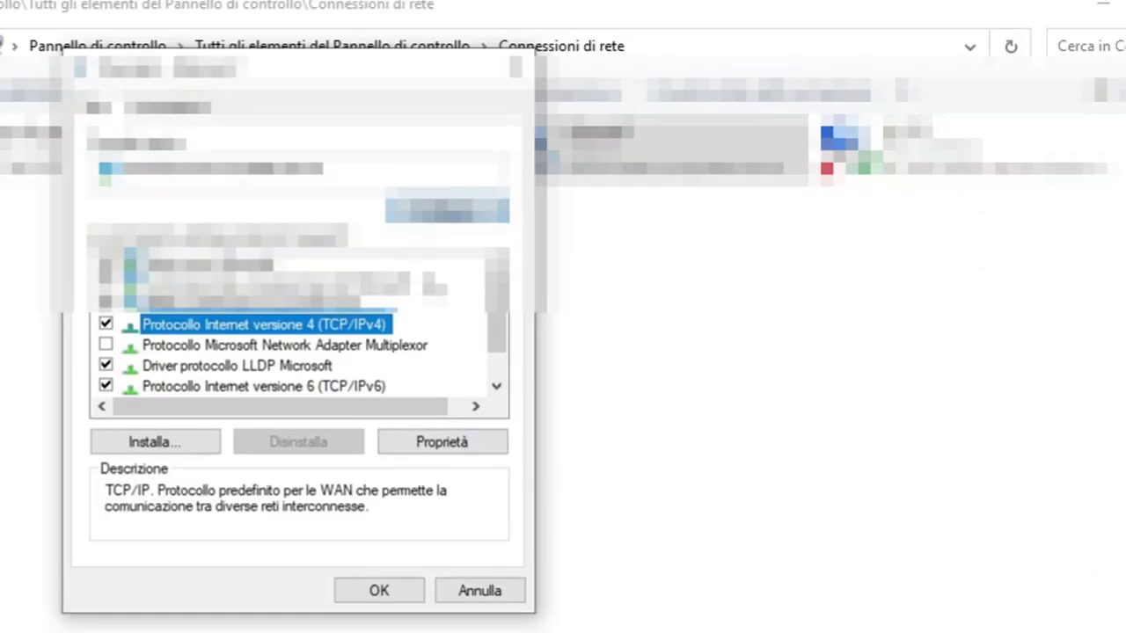
click(421, 441)
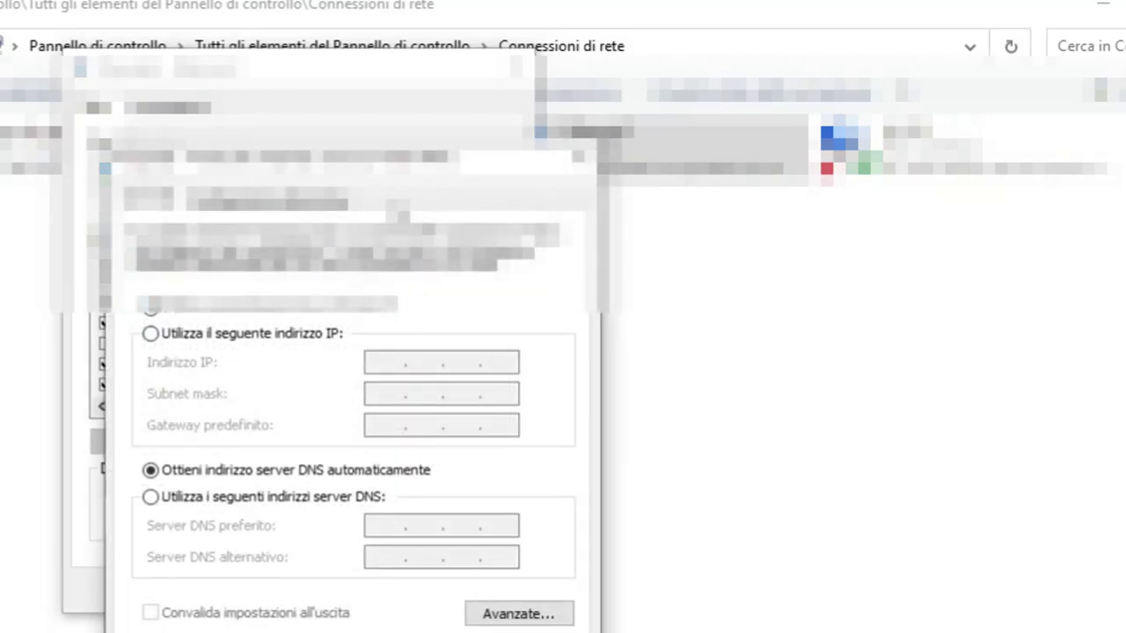
drag(352, 157, 765, 106)
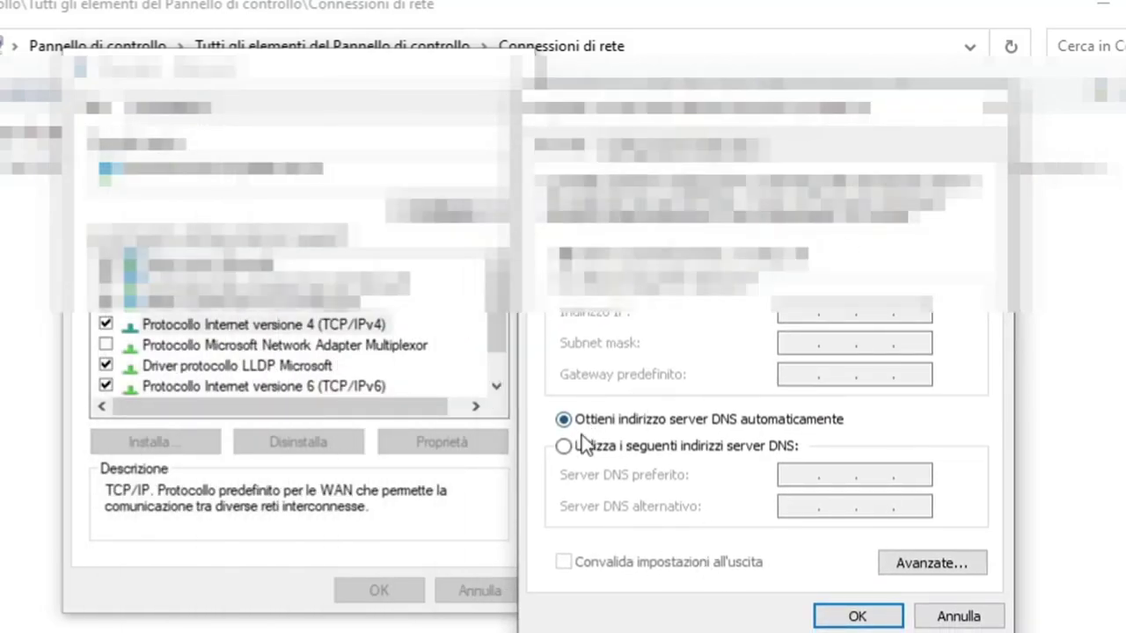
click(563, 446)
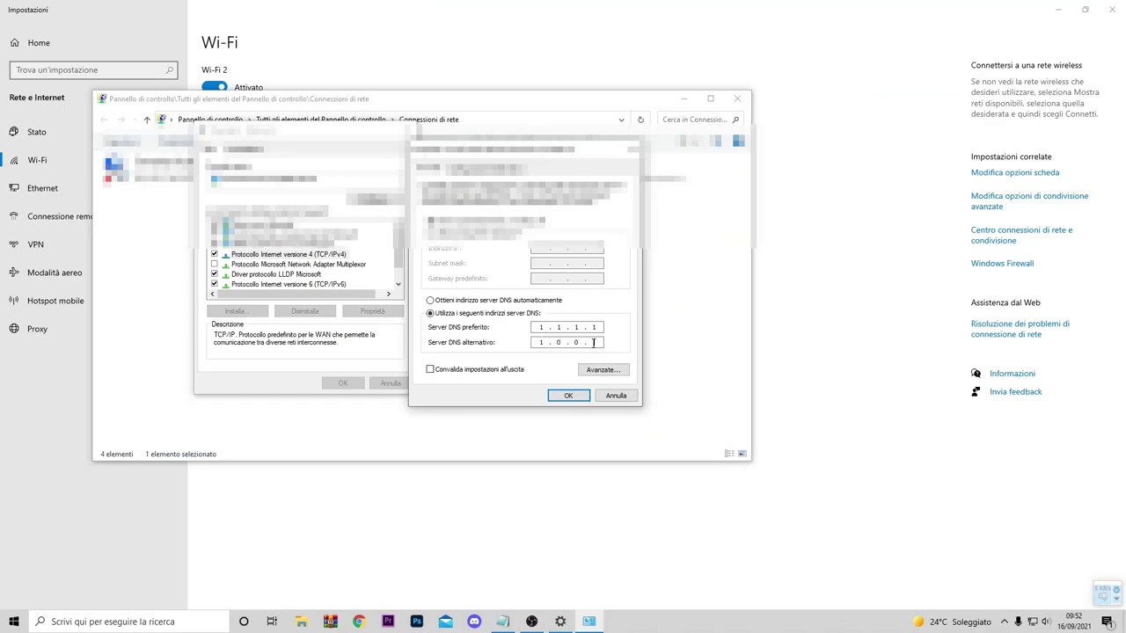
click(568, 396)
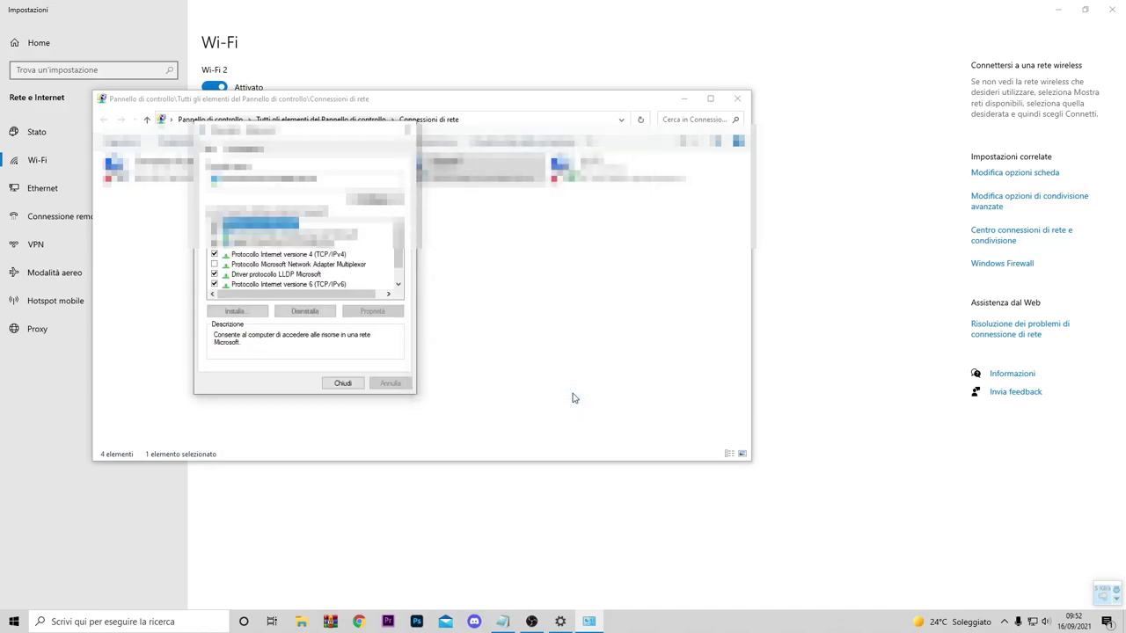
Close the connection's properties, the network connections window and the Windows settings
click(342, 383)
click(736, 99)
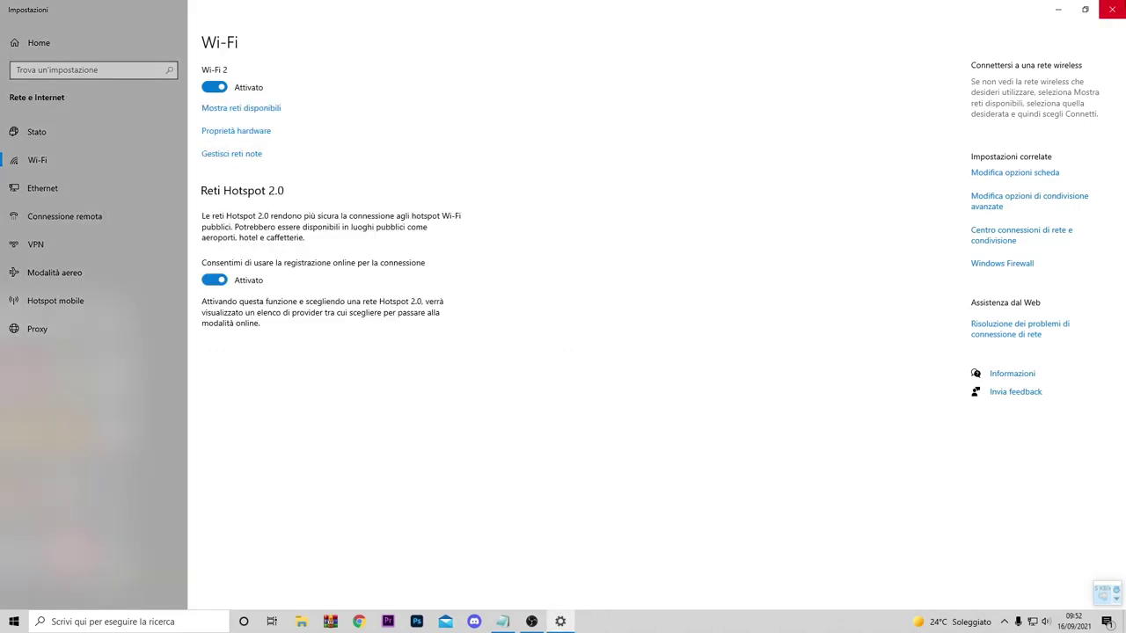
click(1111, 9)
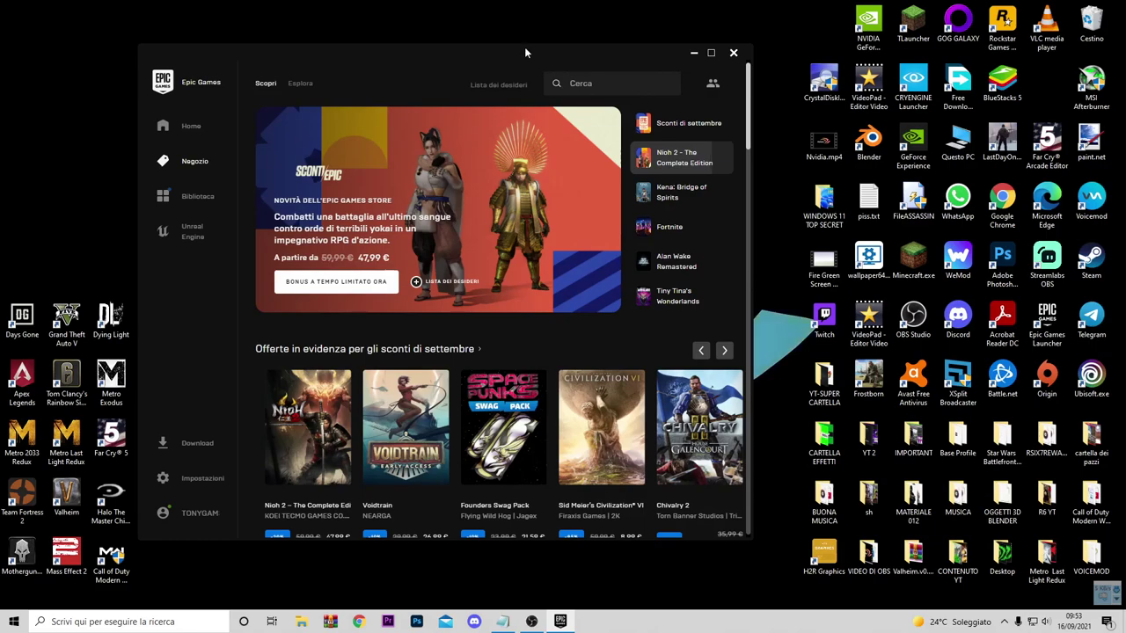
Look through the launcher's Home, library, downloads and settings pages to check that they load
drag(525, 51, 552, 56)
click(218, 130)
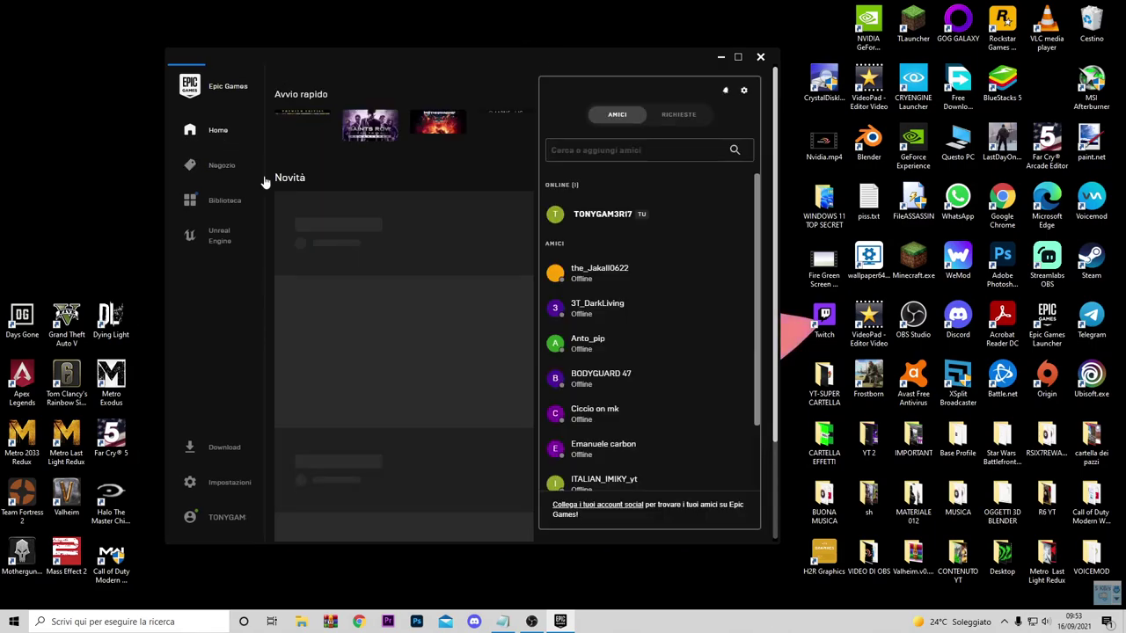
click(221, 197)
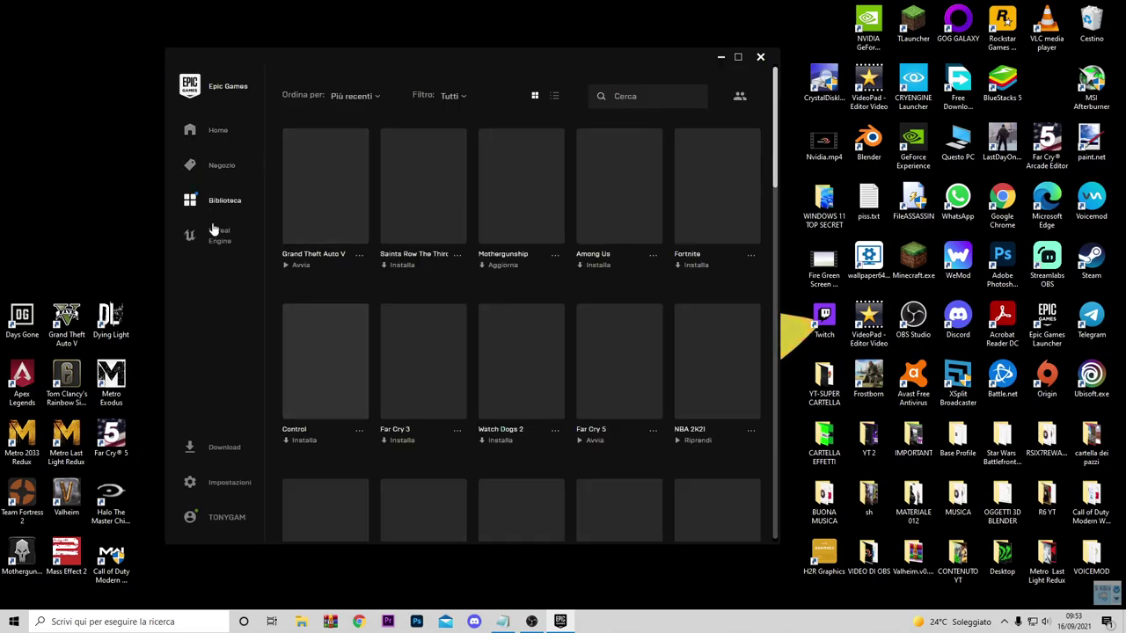
click(215, 135)
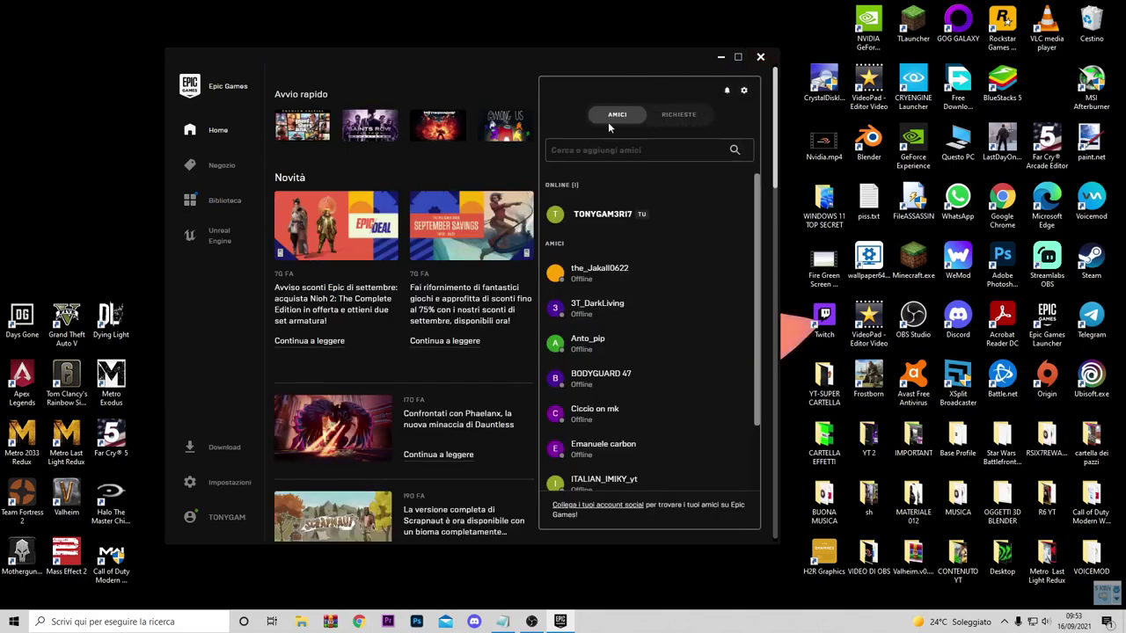
click(225, 447)
click(229, 483)
scroll(380, 417, down, 2)
scroll(382, 417, up, 2)
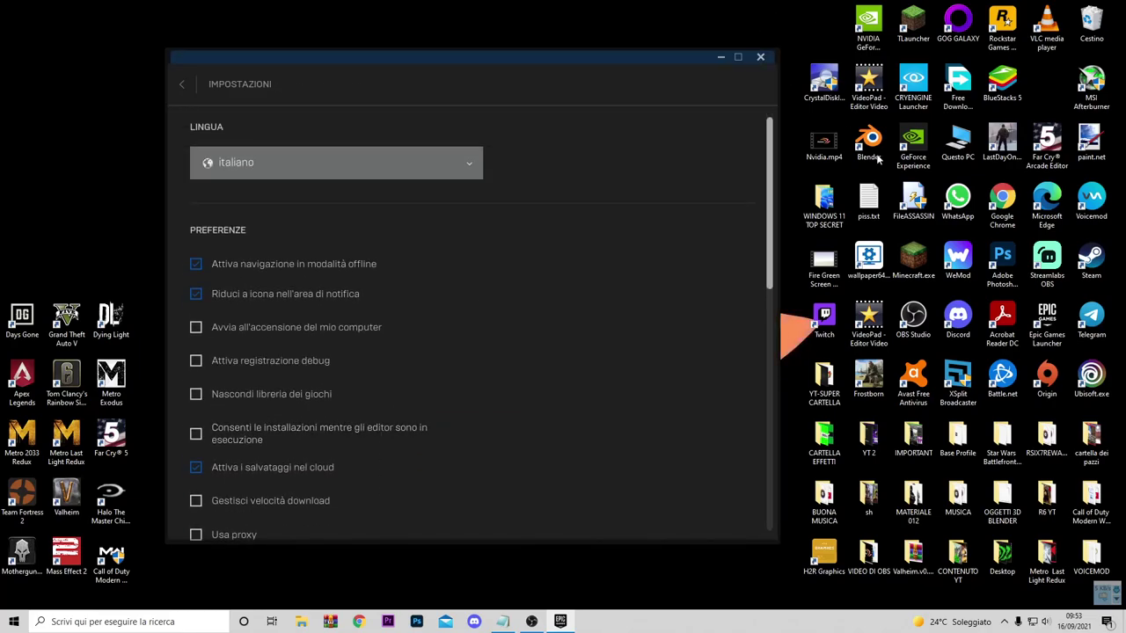
Quit the Epic Games Launcher completely, including its background process, and refresh the desktop
click(1006, 622)
right_click(1002, 585)
click(1022, 572)
right_click(657, 383)
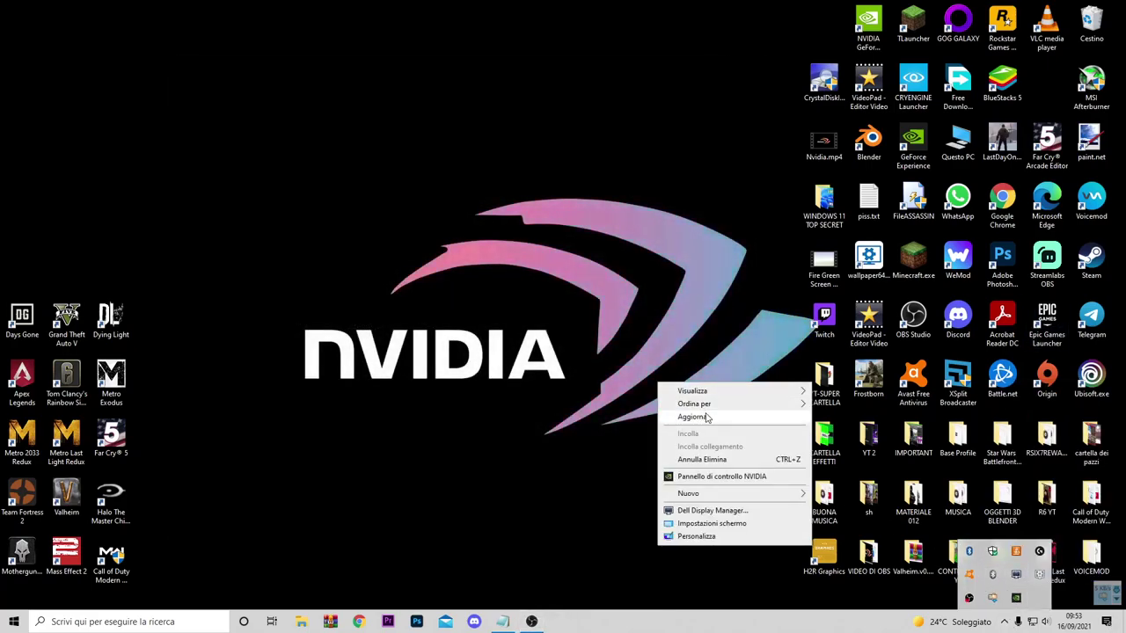
click(706, 417)
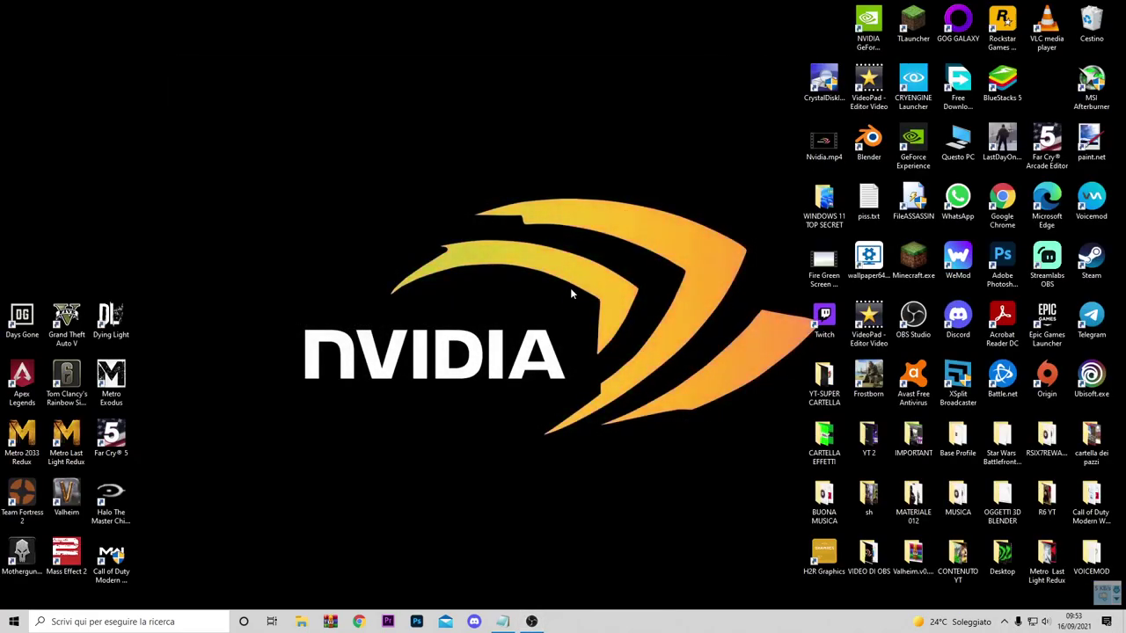
Open the Microsoft Store, search it for "touch" and open the TouchVPN product page
click(120, 622)
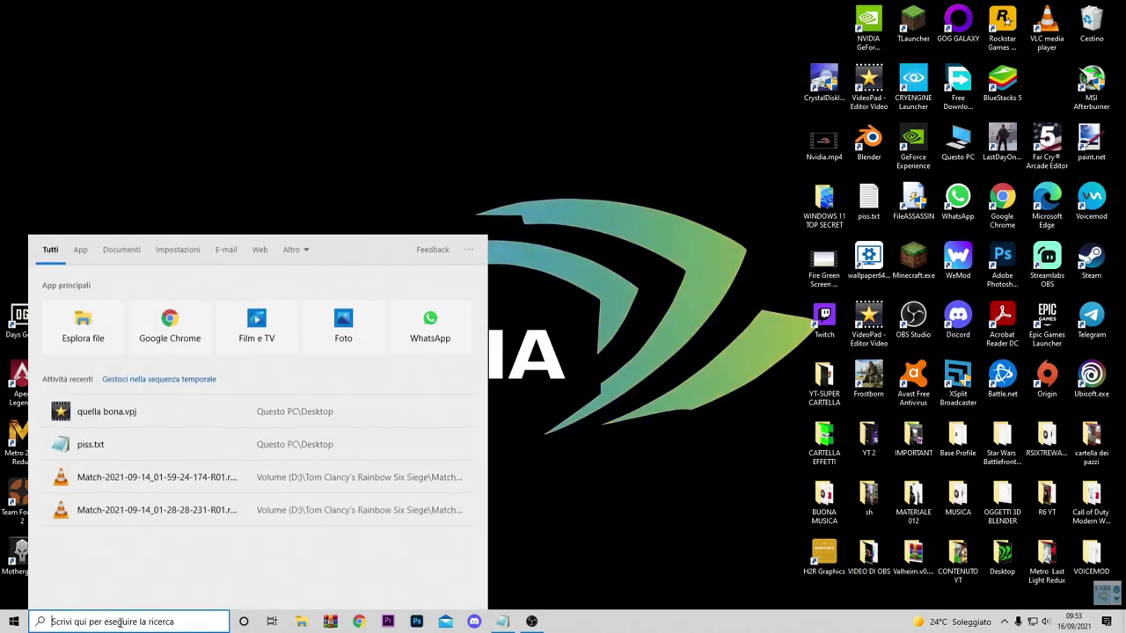
text(micr)
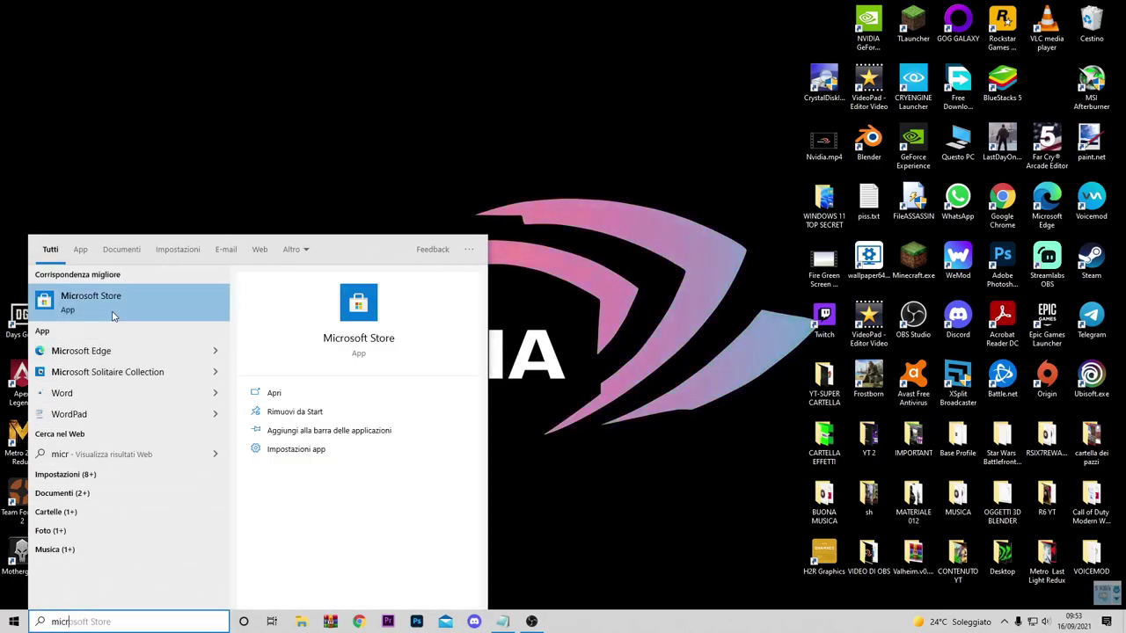
click(96, 303)
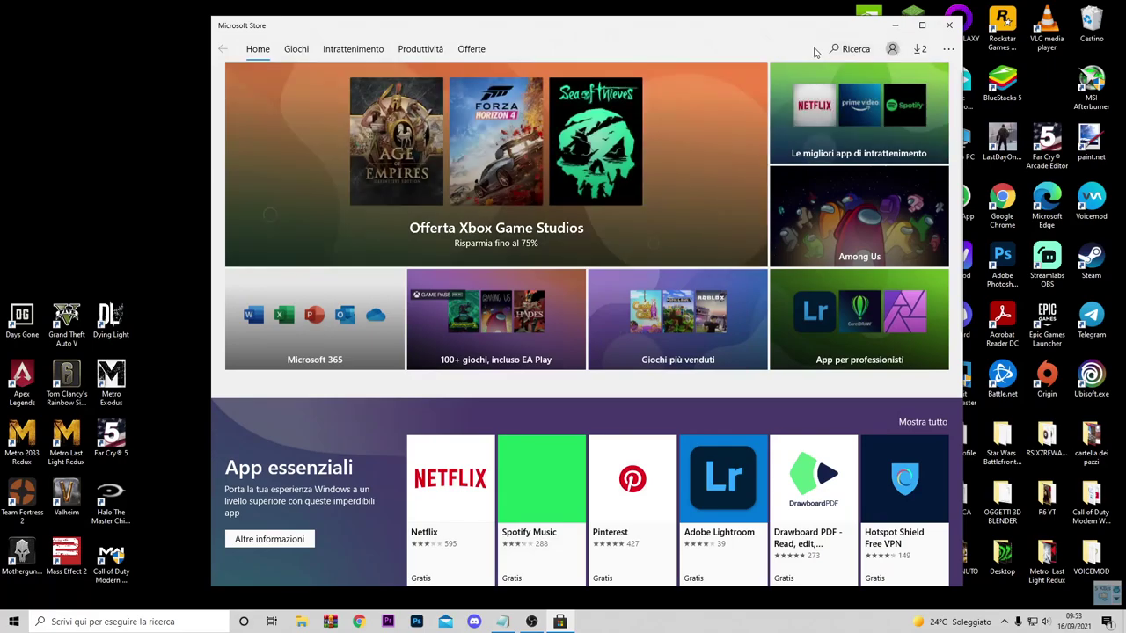
click(849, 49)
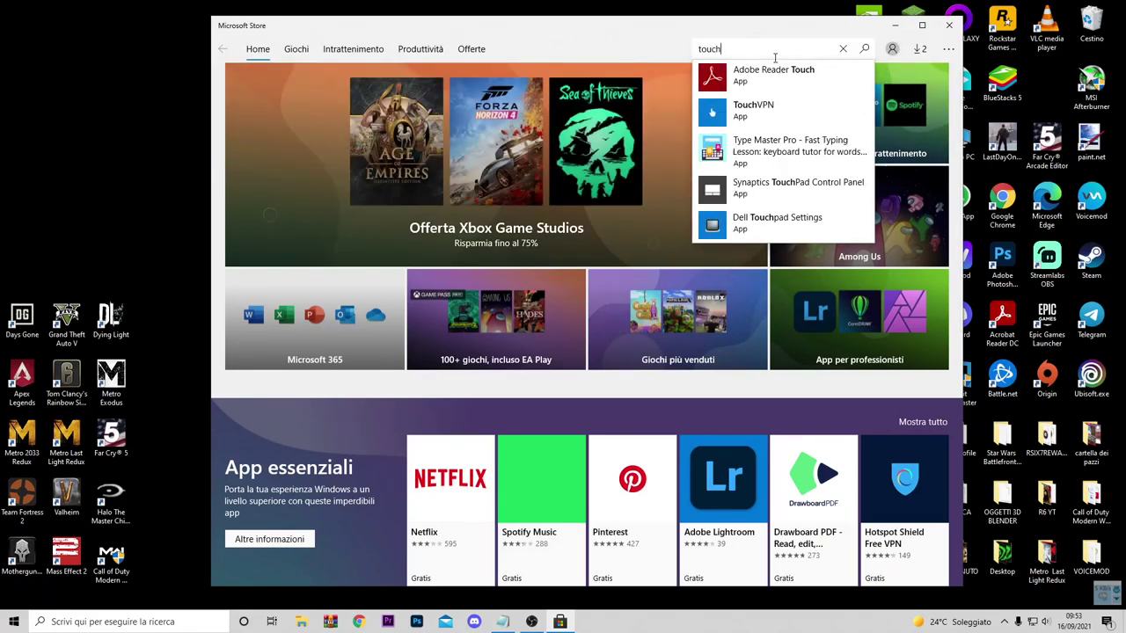
click(759, 110)
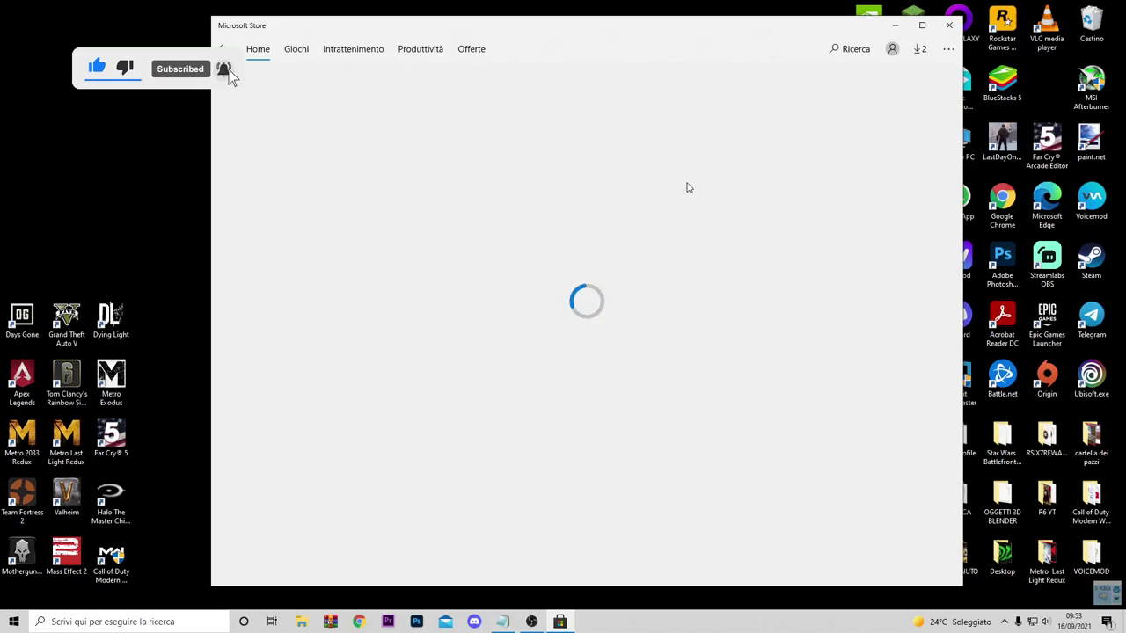
Install TouchVPN and launch it, leaving only its window open
click(825, 117)
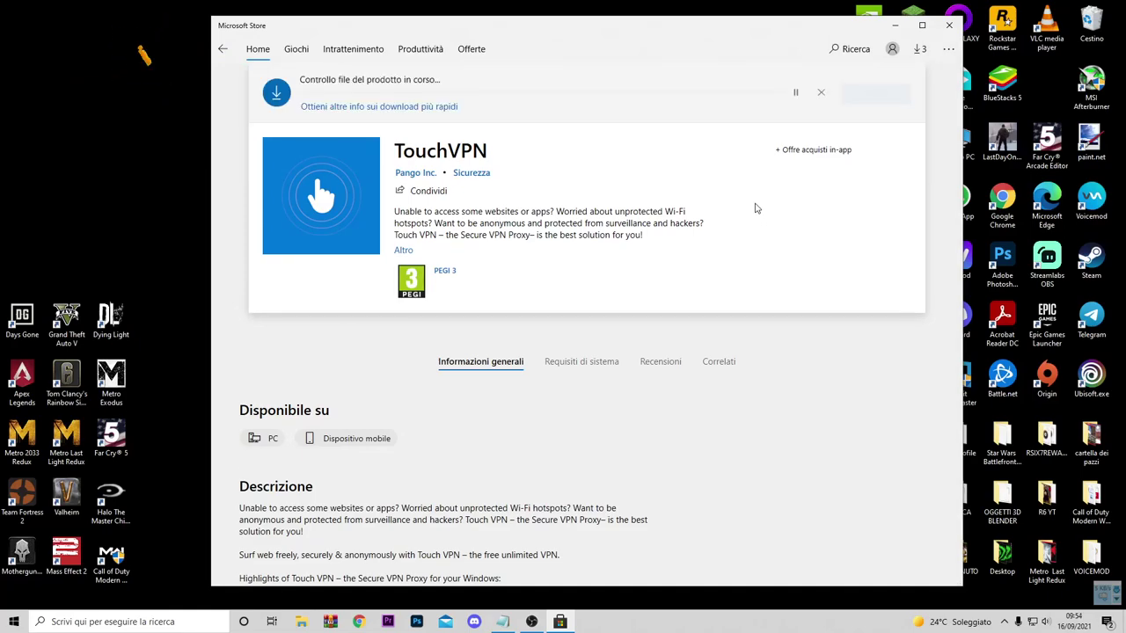
key(Tab)
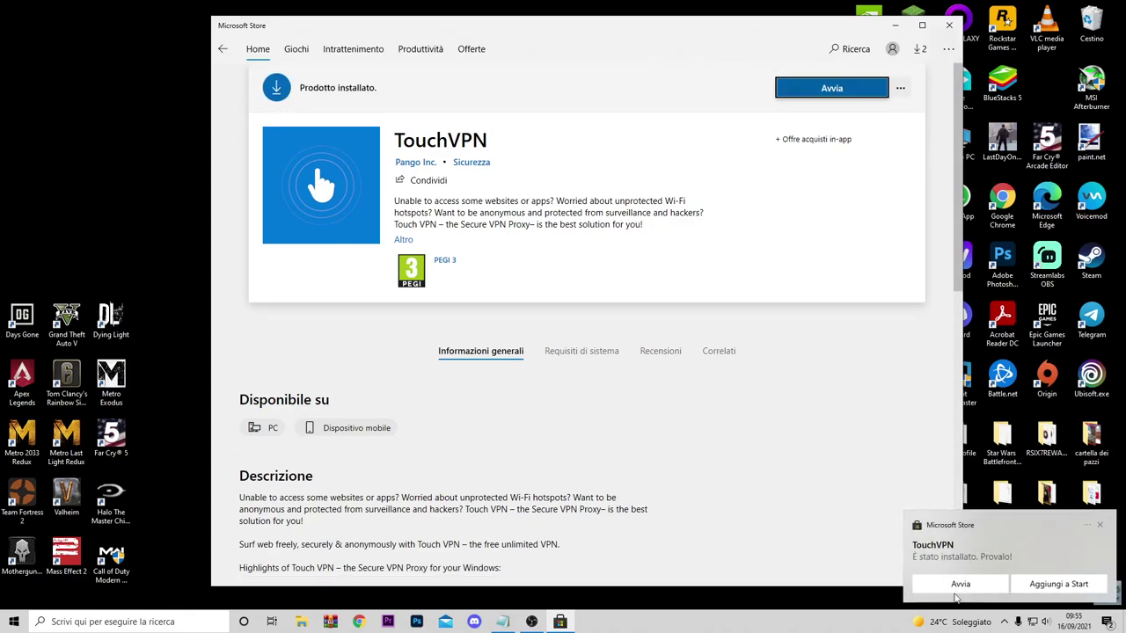
click(956, 585)
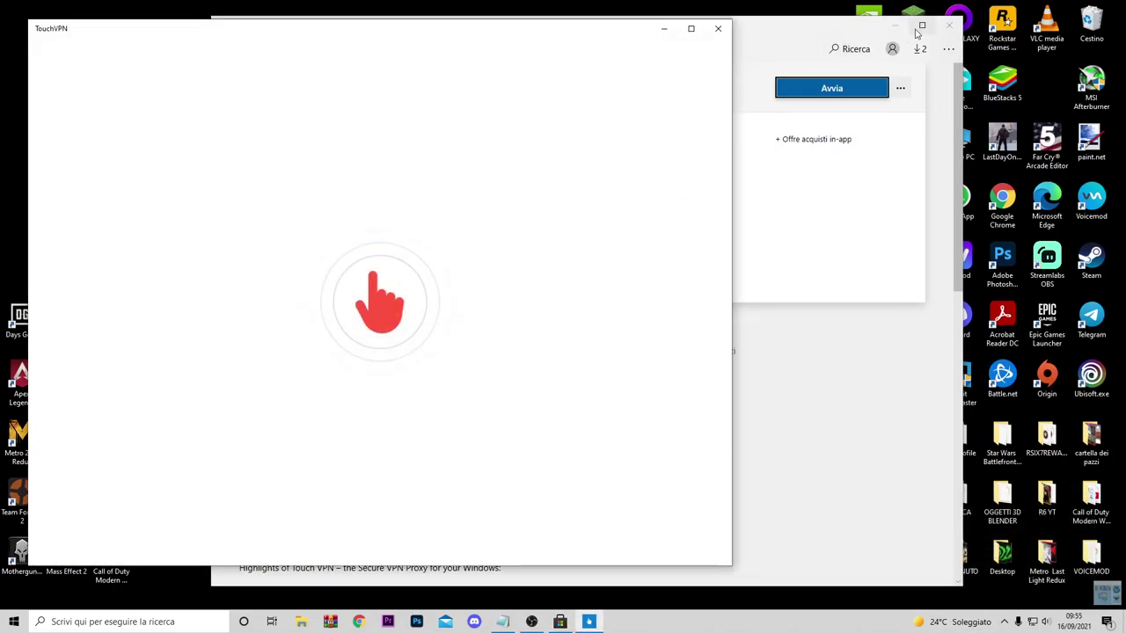
click(948, 25)
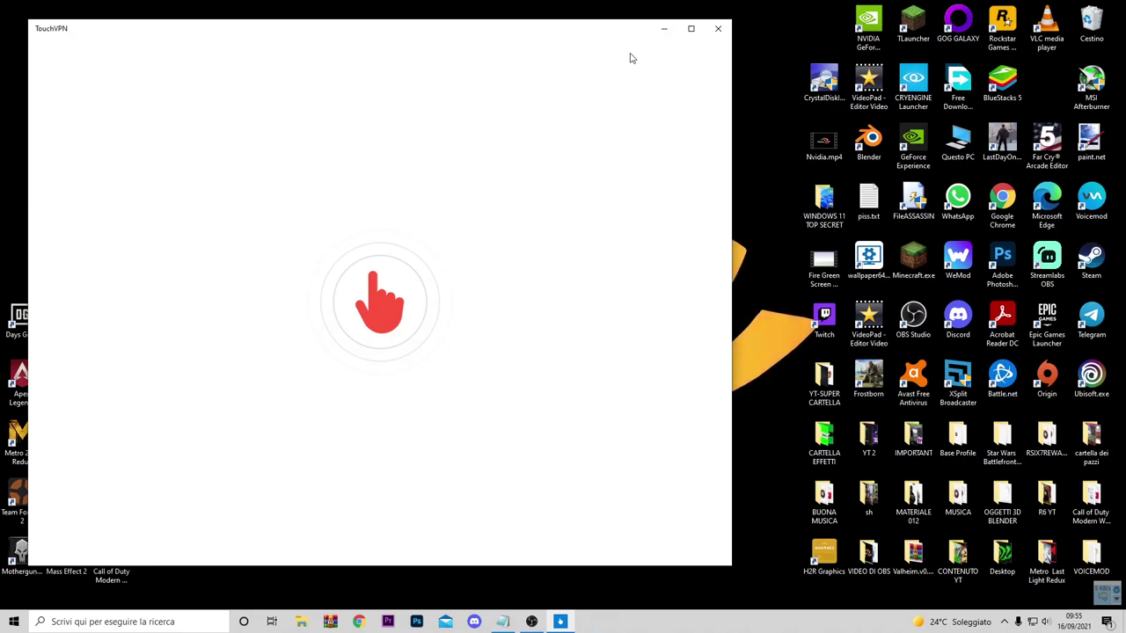
Connect TouchVPN using the Automatic location
drag(291, 33, 429, 42)
click(585, 264)
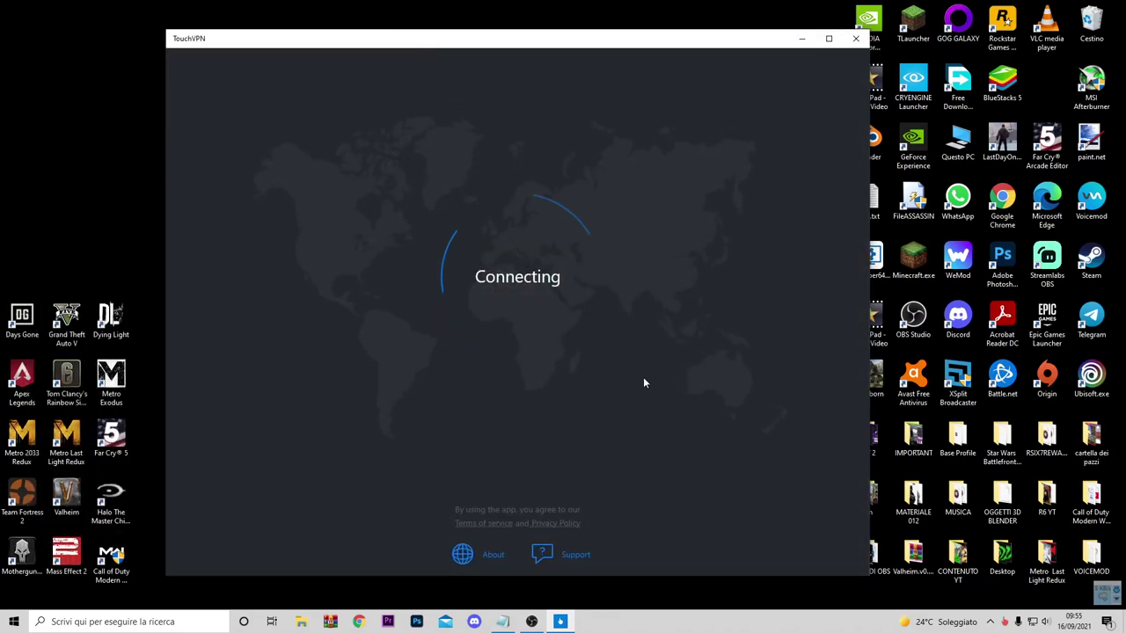
drag(506, 47, 505, 44)
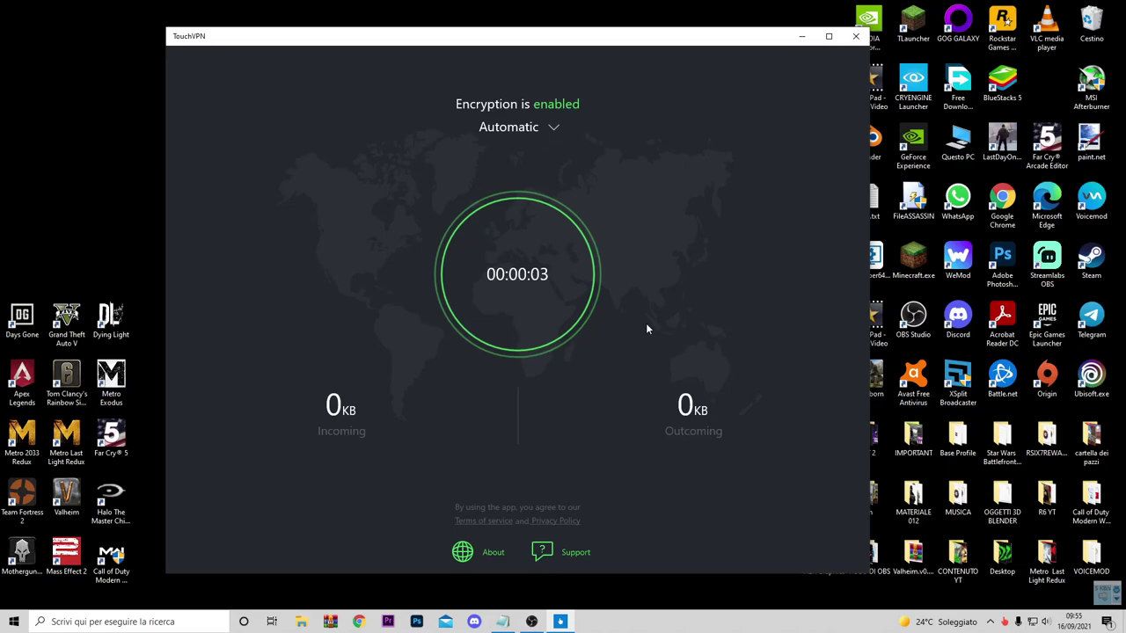
Start the Epic Games Launcher with the VPN connected and place its window beside TouchVPN
click(1049, 314)
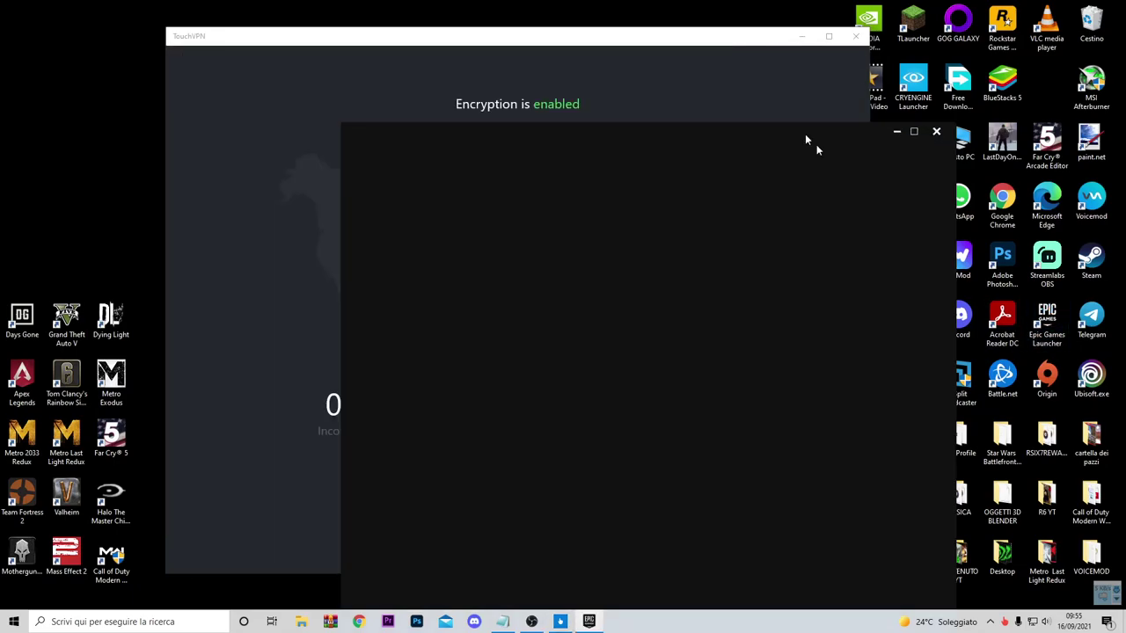
drag(809, 132, 1117, 50)
drag(701, 40, 392, 25)
drag(835, 173, 750, 66)
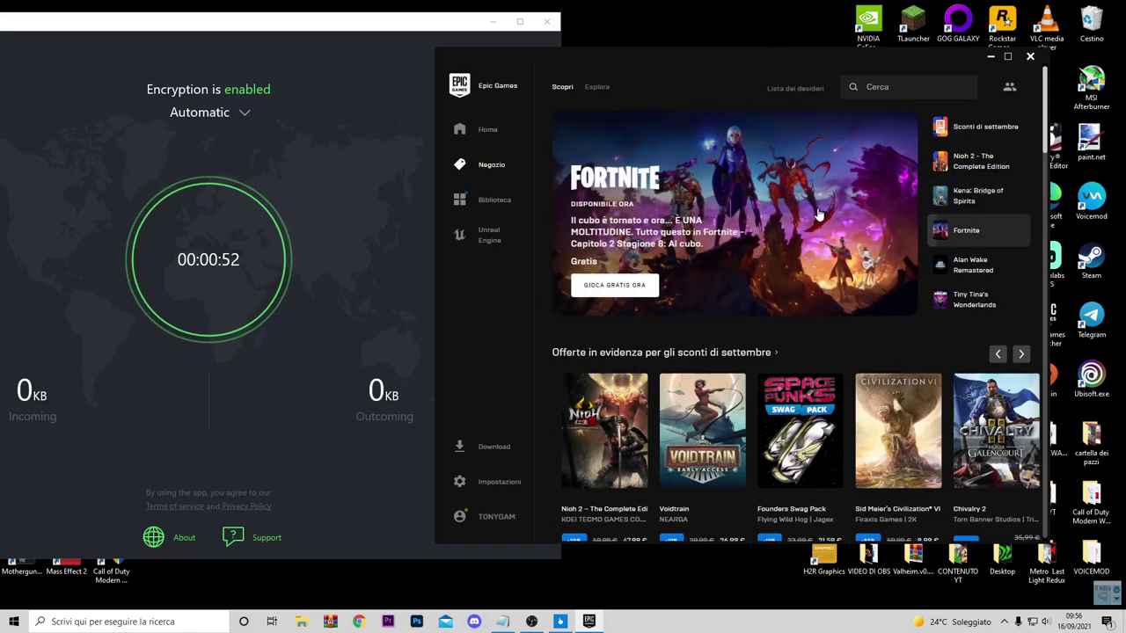
Close the TouchVPN window and the Epic Games Launcher window
click(296, 32)
click(544, 26)
drag(616, 43, 469, 58)
click(787, 42)
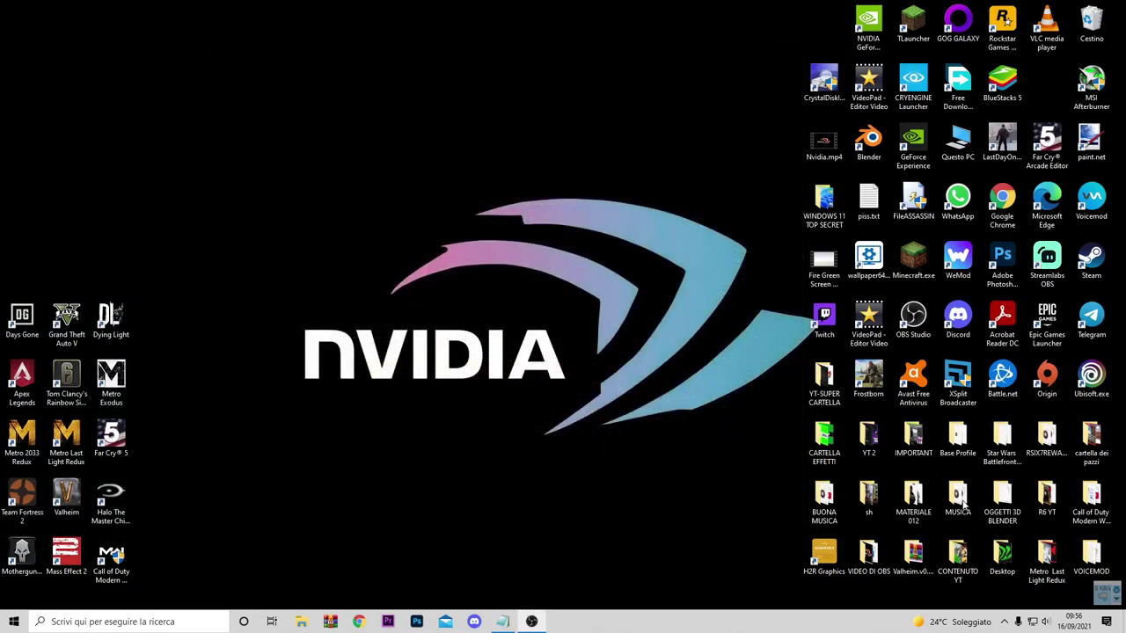
Fully exit the Epic Games Launcher that is still running in the background and refresh the desktop
click(1004, 622)
right_click(991, 552)
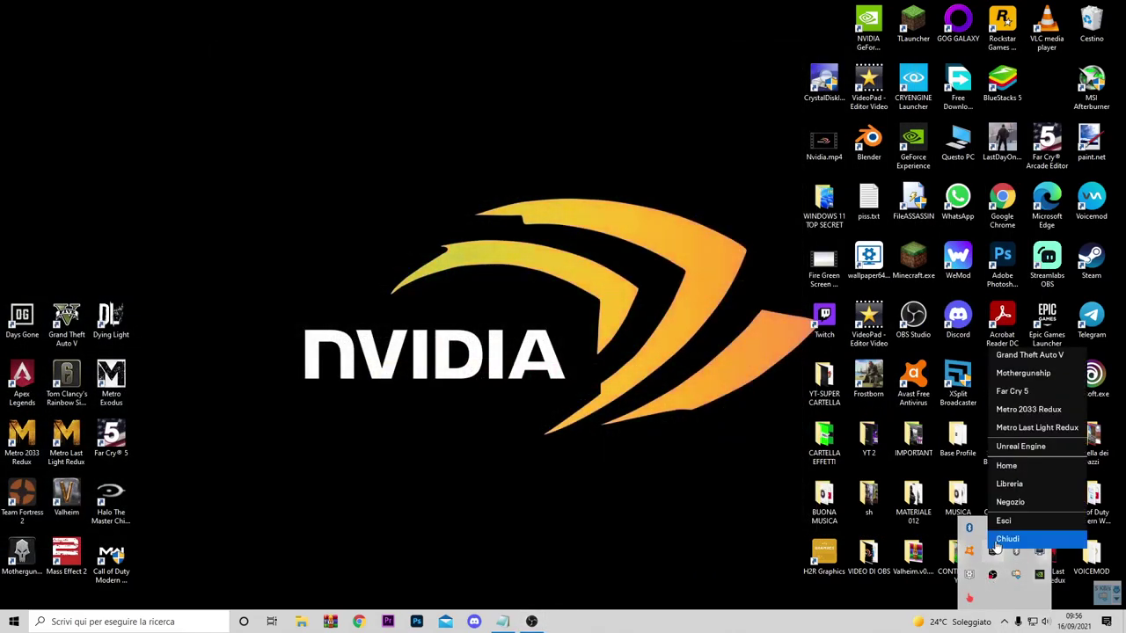
click(1013, 538)
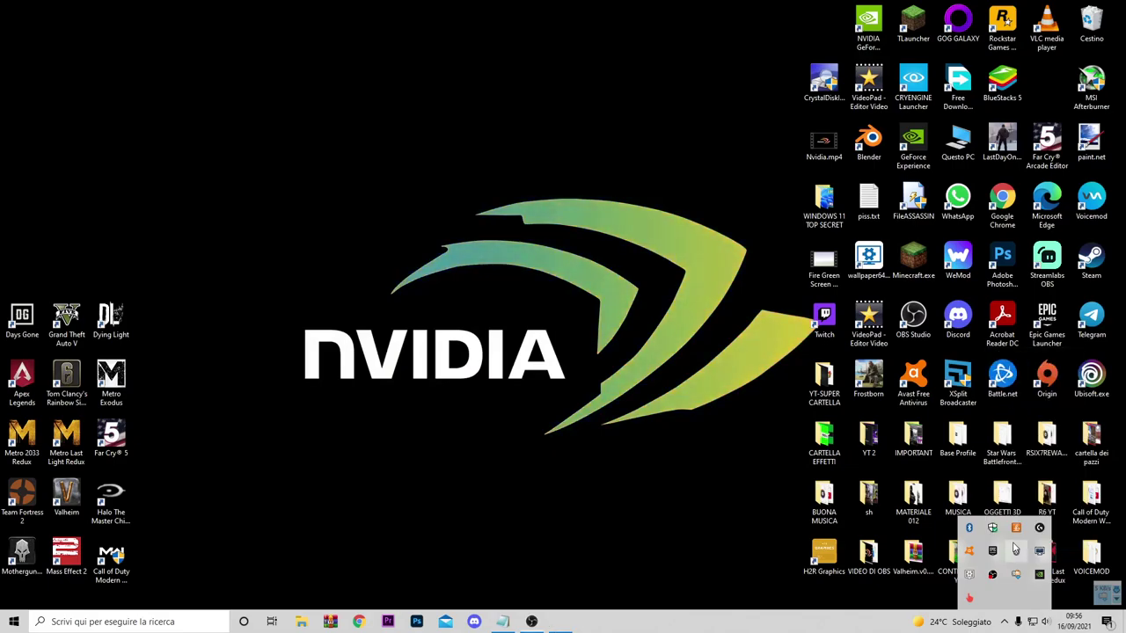
right_click(595, 377)
click(626, 409)
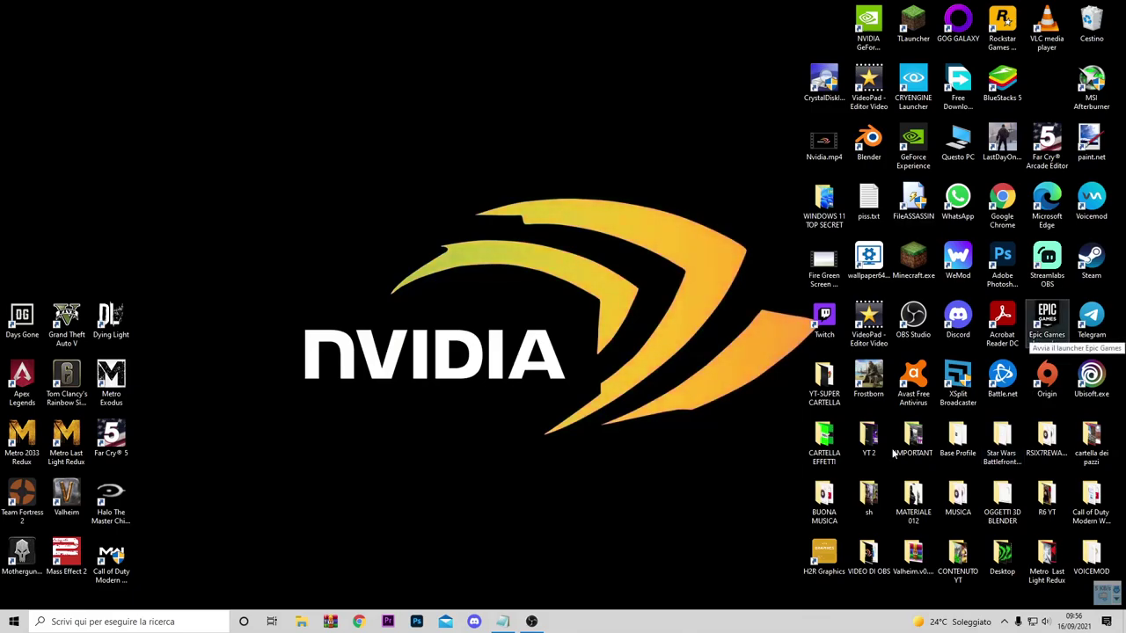
click(1003, 622)
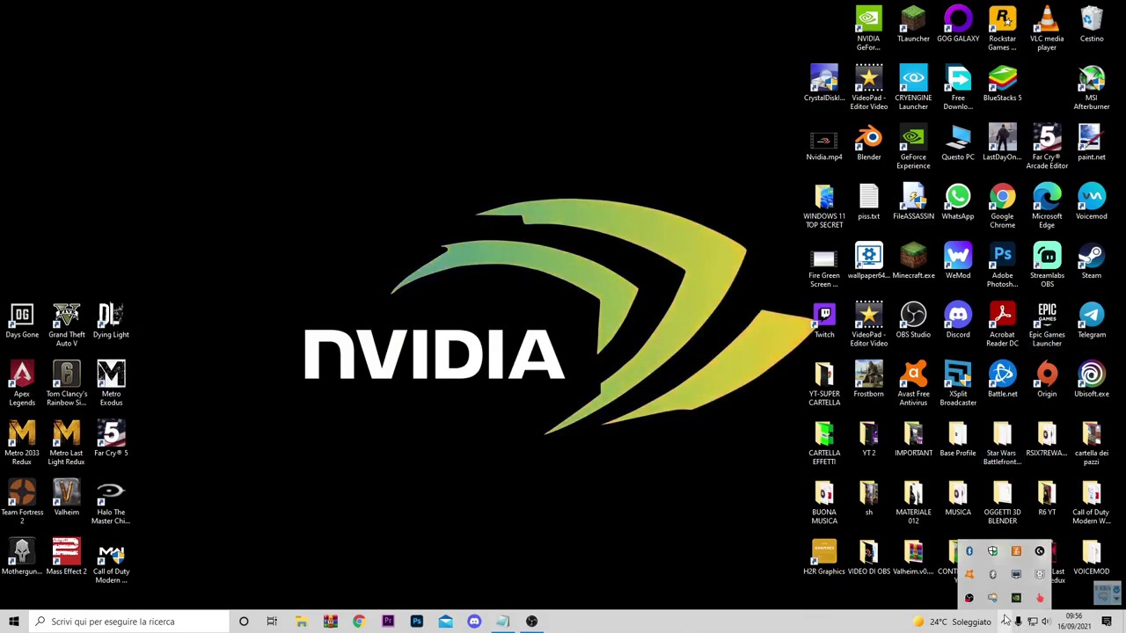
right_click(994, 553)
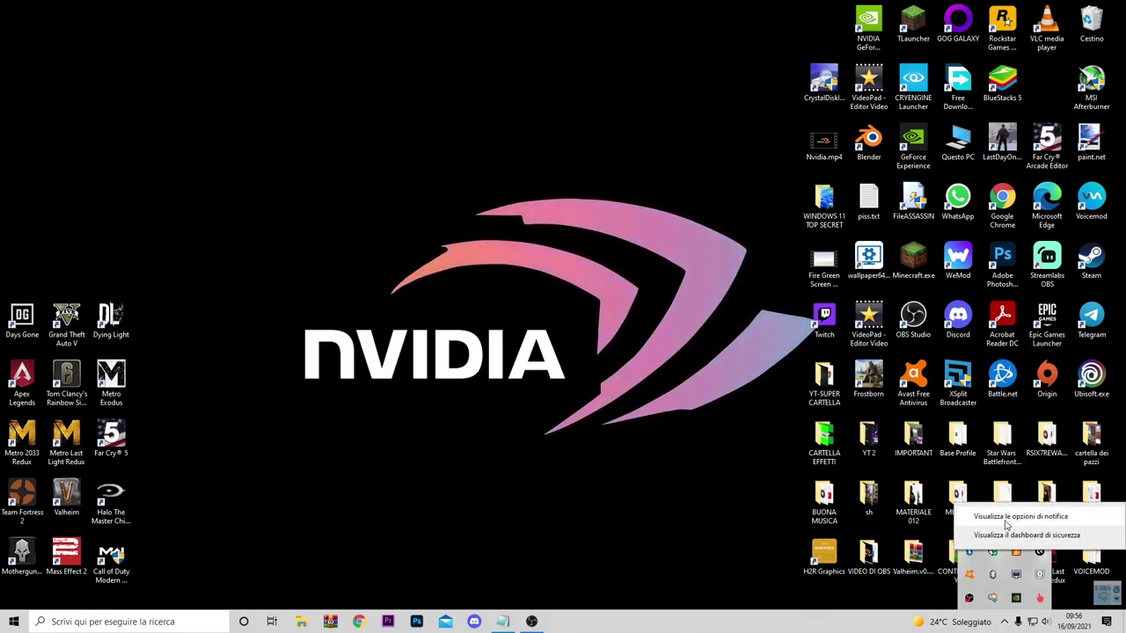
click(656, 420)
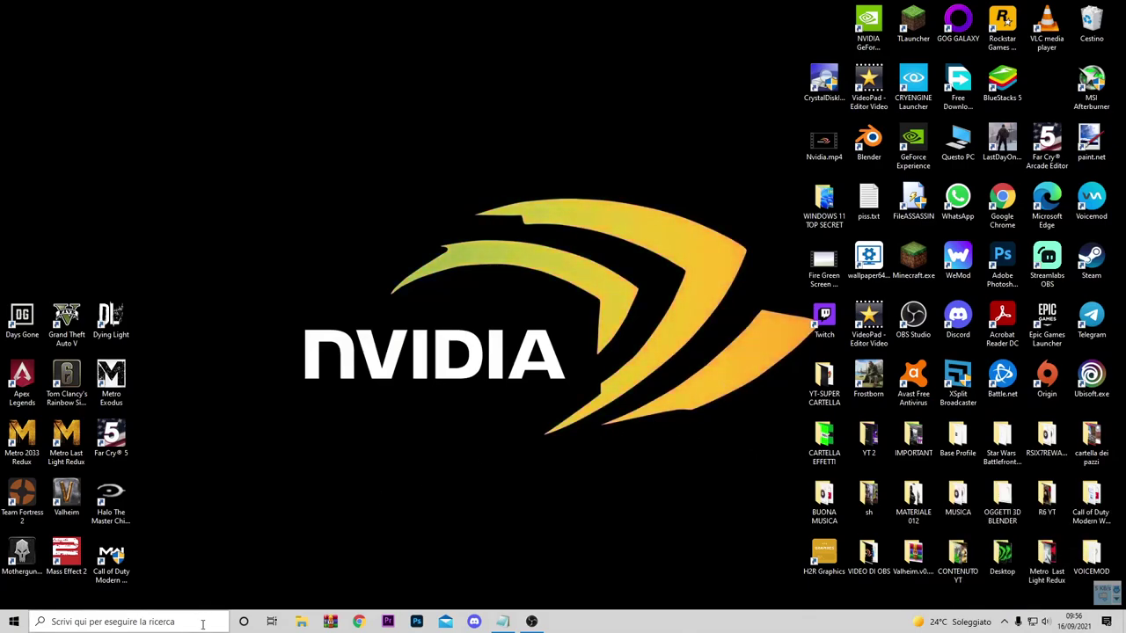
Open Windows Defender Firewall with advanced security (con sicurezza avanzata) and move its window towards the middle of the desktop
click(159, 621)
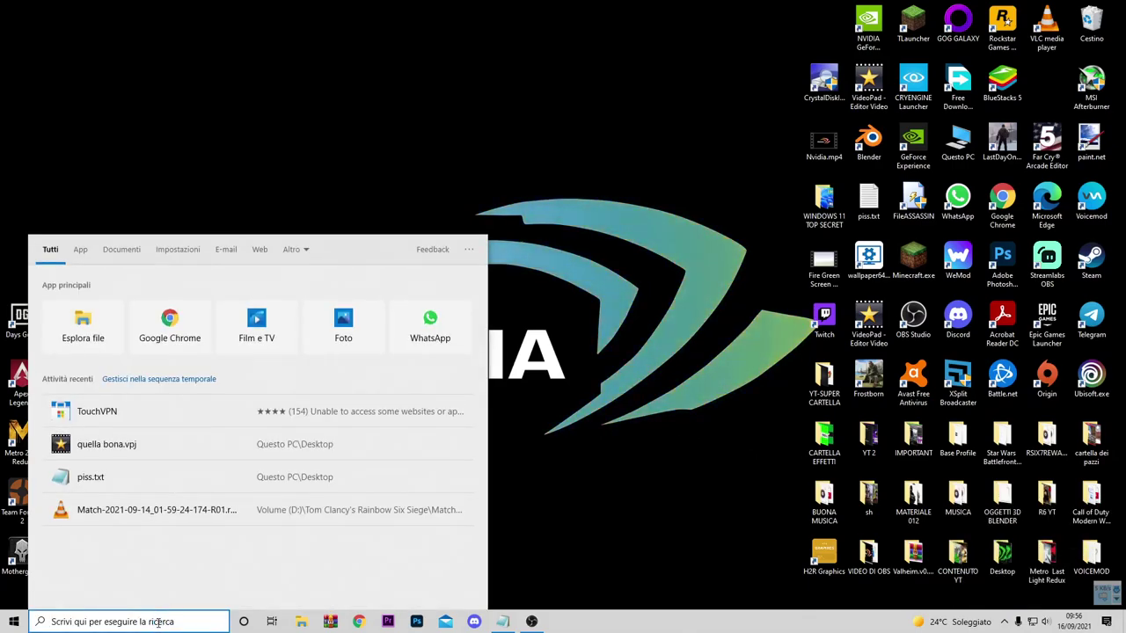
text(wi)
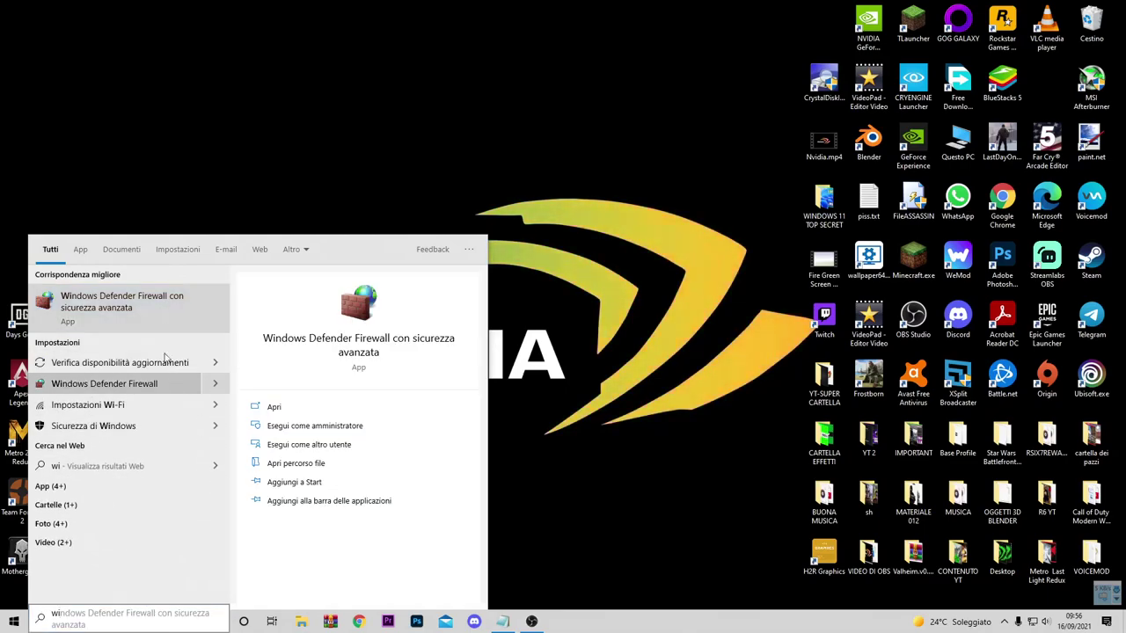
click(269, 407)
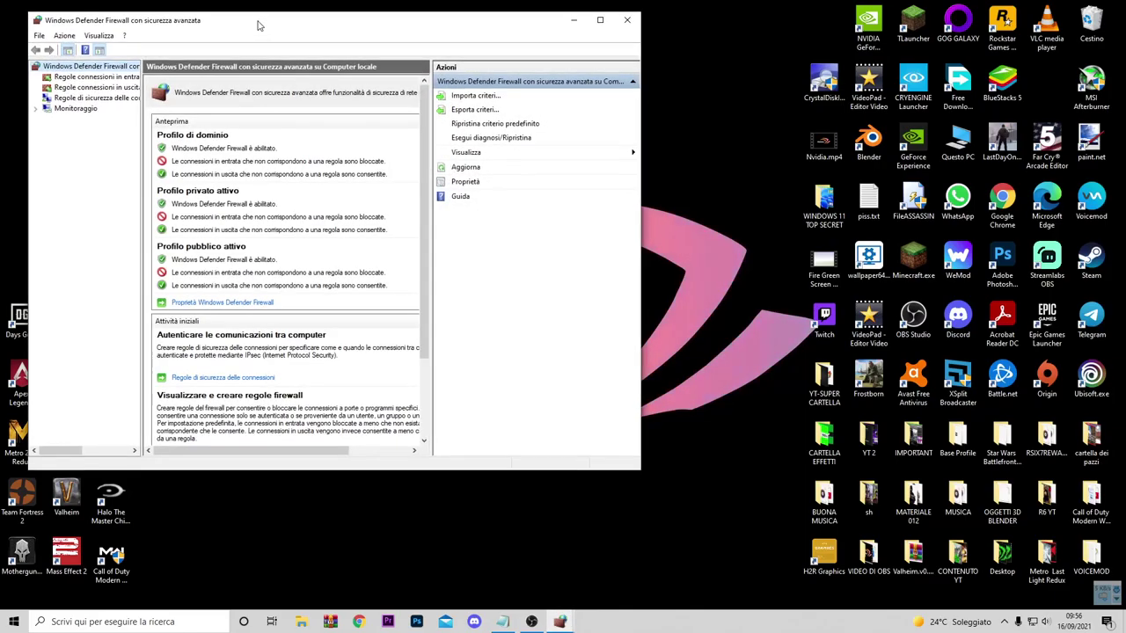
drag(495, 29, 574, 50)
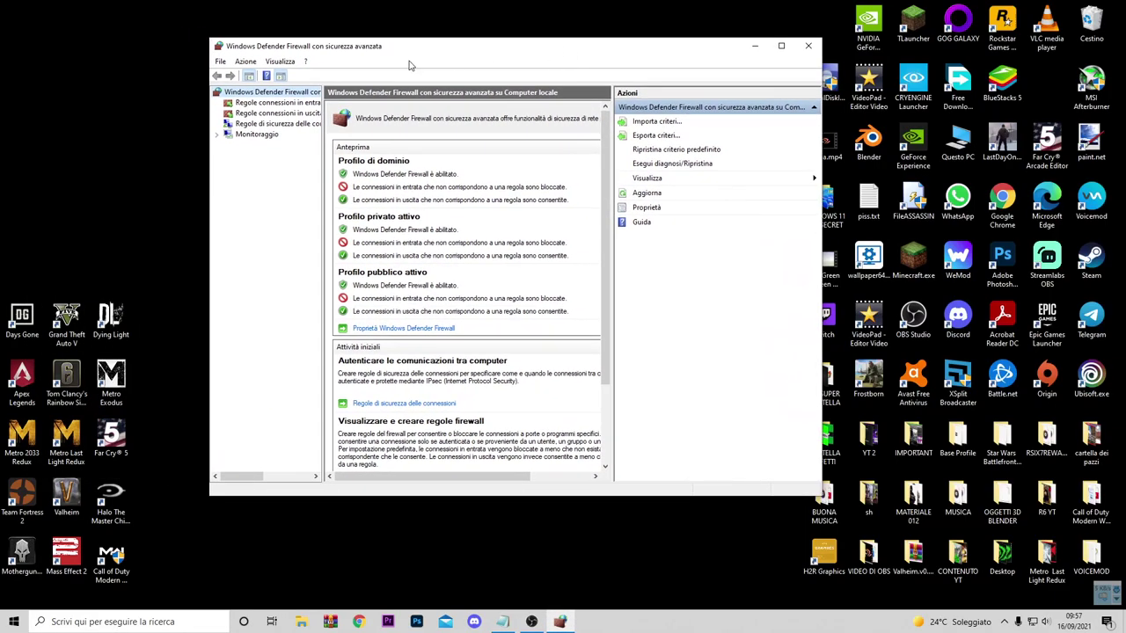
click(219, 63)
click(244, 75)
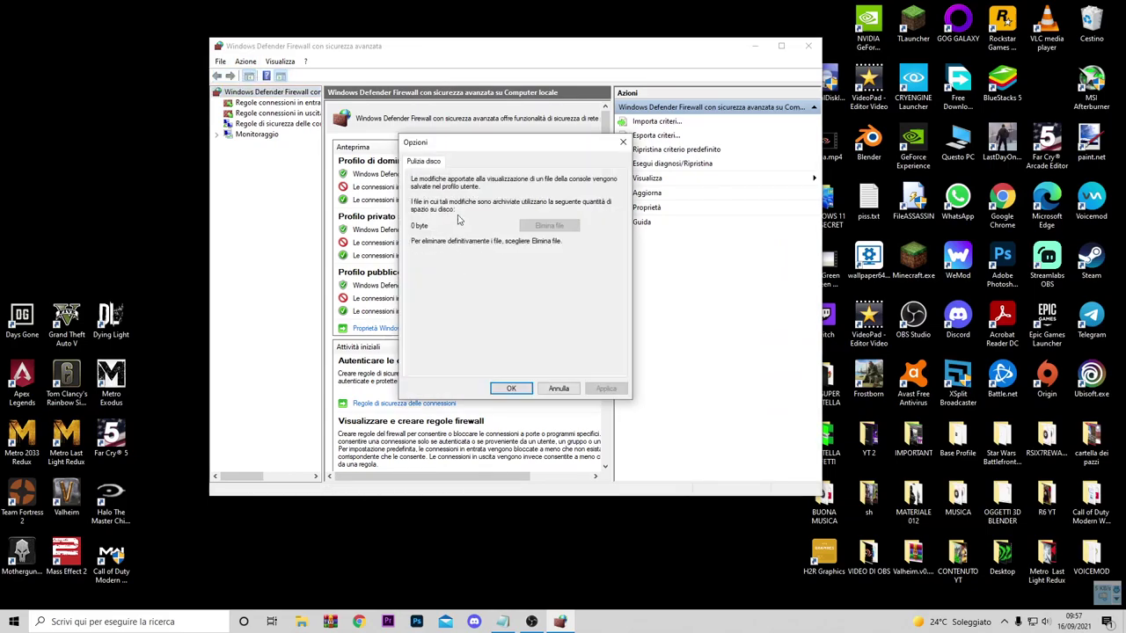
click(622, 142)
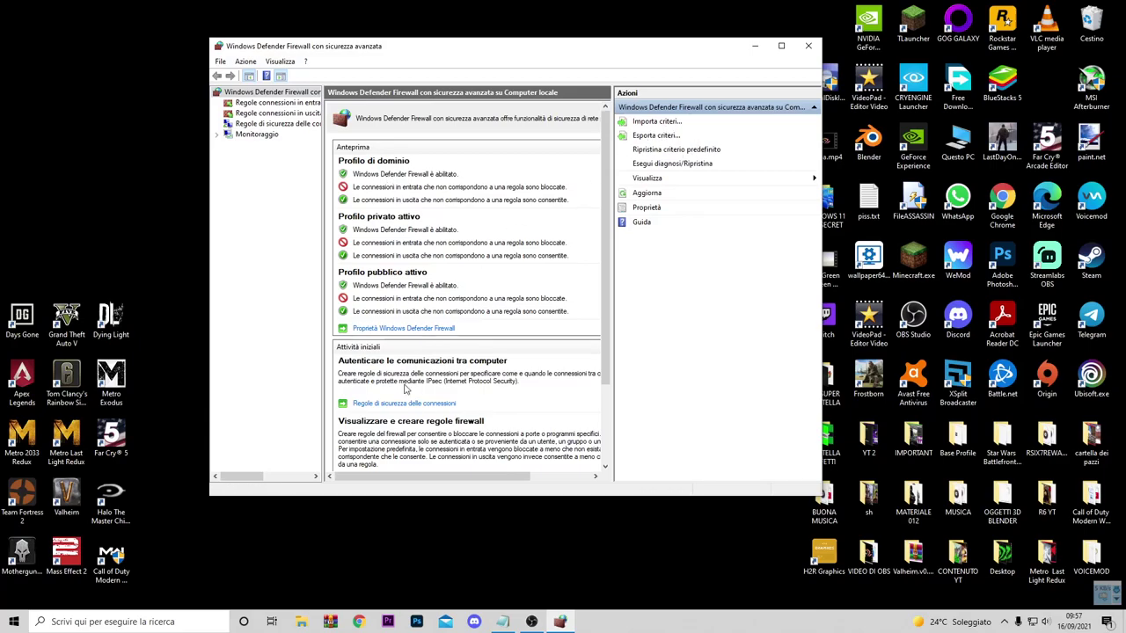
In the Windows Defender Firewall properties, set the domain profile's firewall state to Attivato (scelta consigliata) and accept the dialog
scroll(414, 370, down, 3)
click(391, 226)
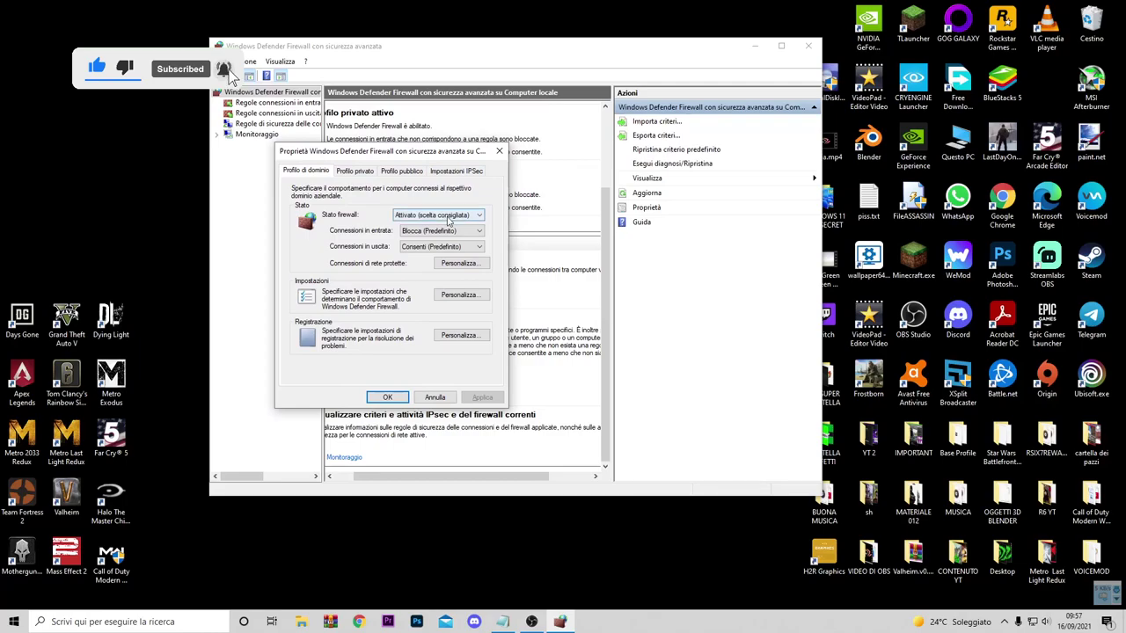
click(453, 218)
click(430, 225)
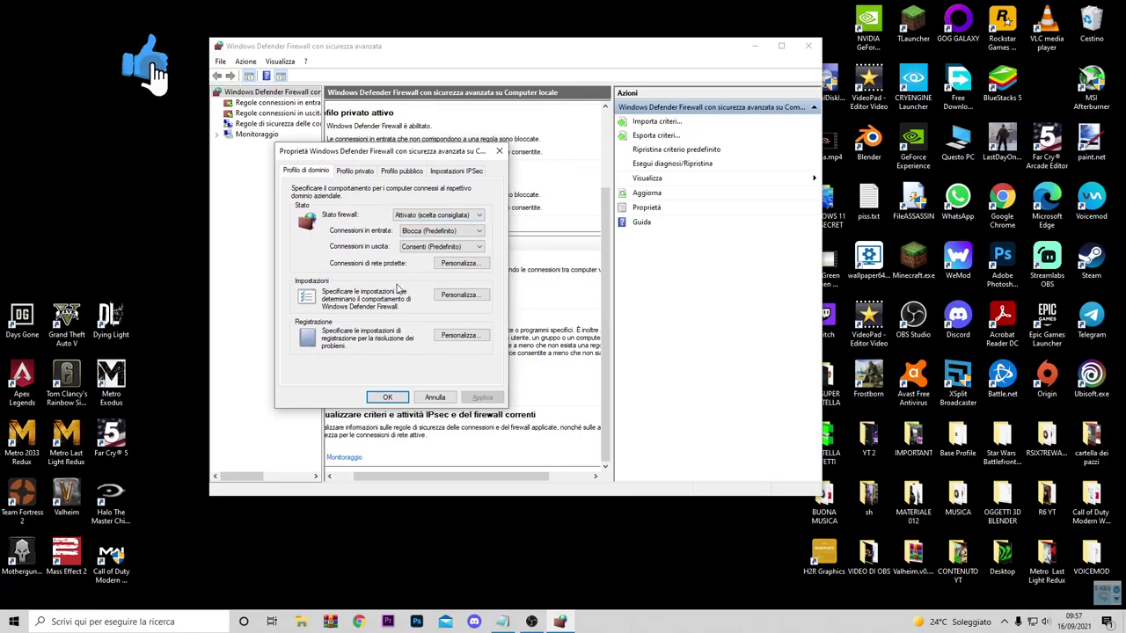
key(Return)
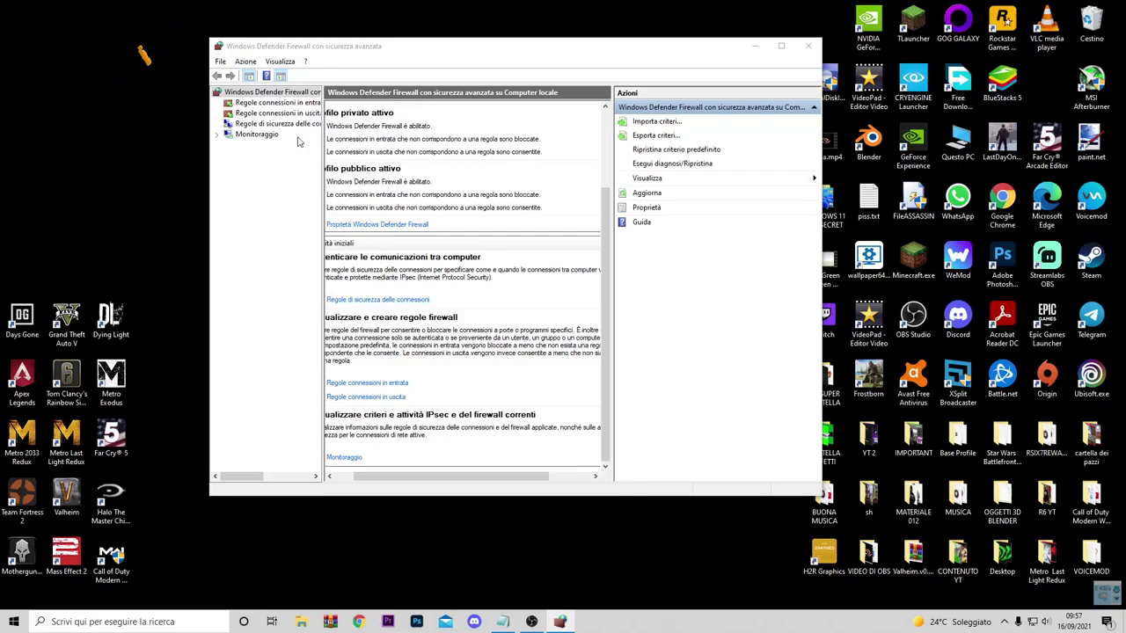
click(219, 59)
click(235, 76)
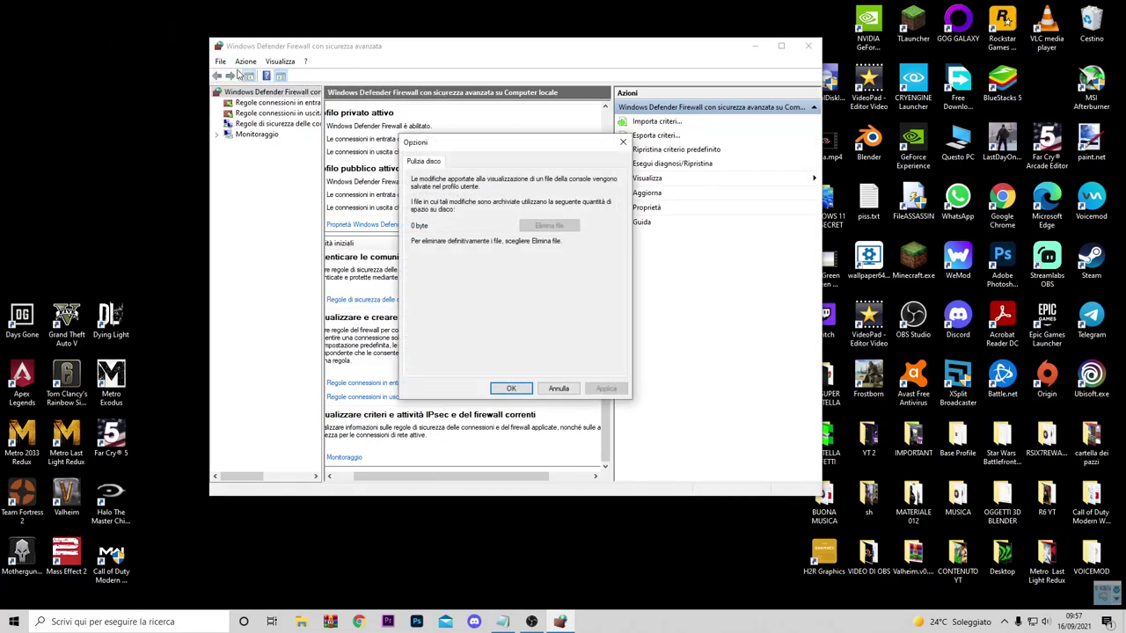
click(624, 142)
Open the Windows Defender Firewall properties, examine the domain profile's firewall state and inbound connection options, and accept the dialog
click(356, 225)
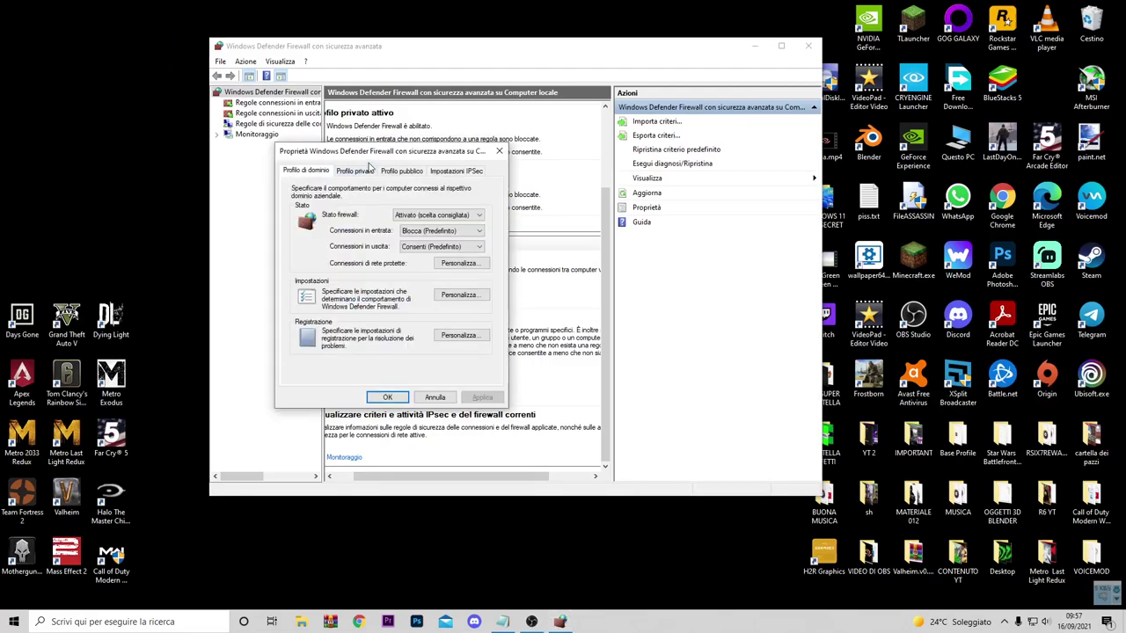
click(464, 217)
click(390, 234)
click(440, 230)
click(440, 232)
click(439, 216)
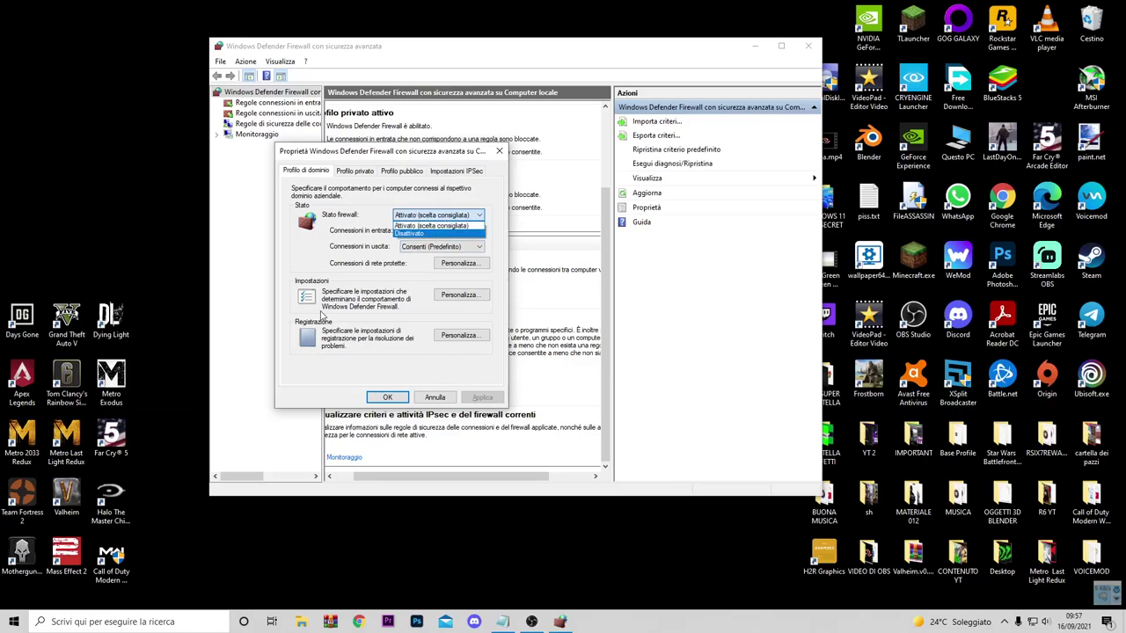
click(382, 282)
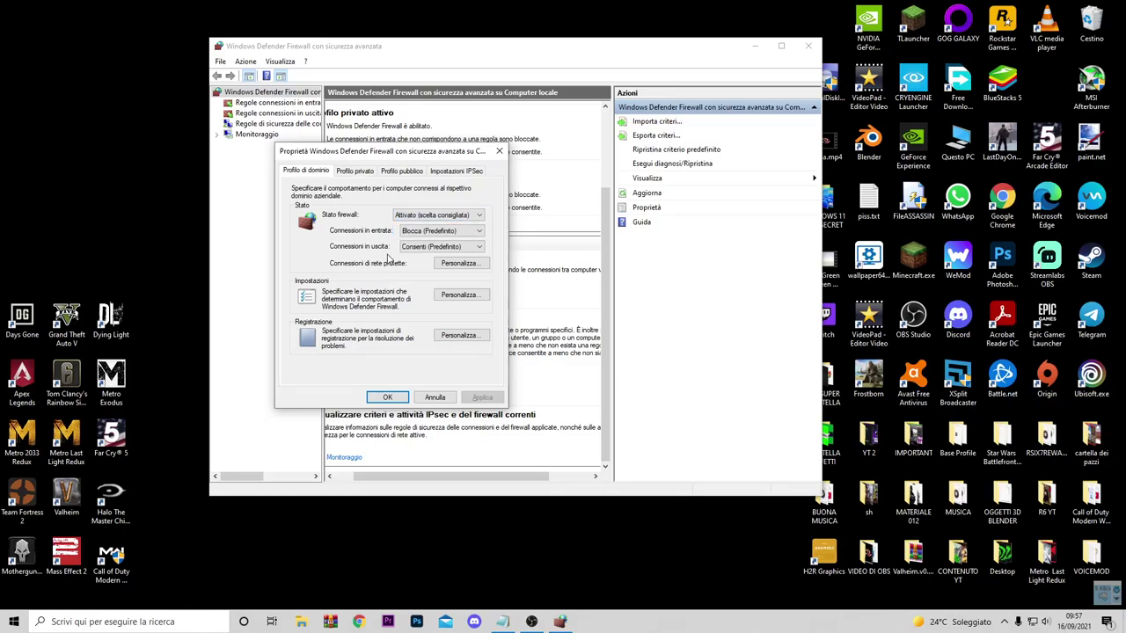
click(387, 396)
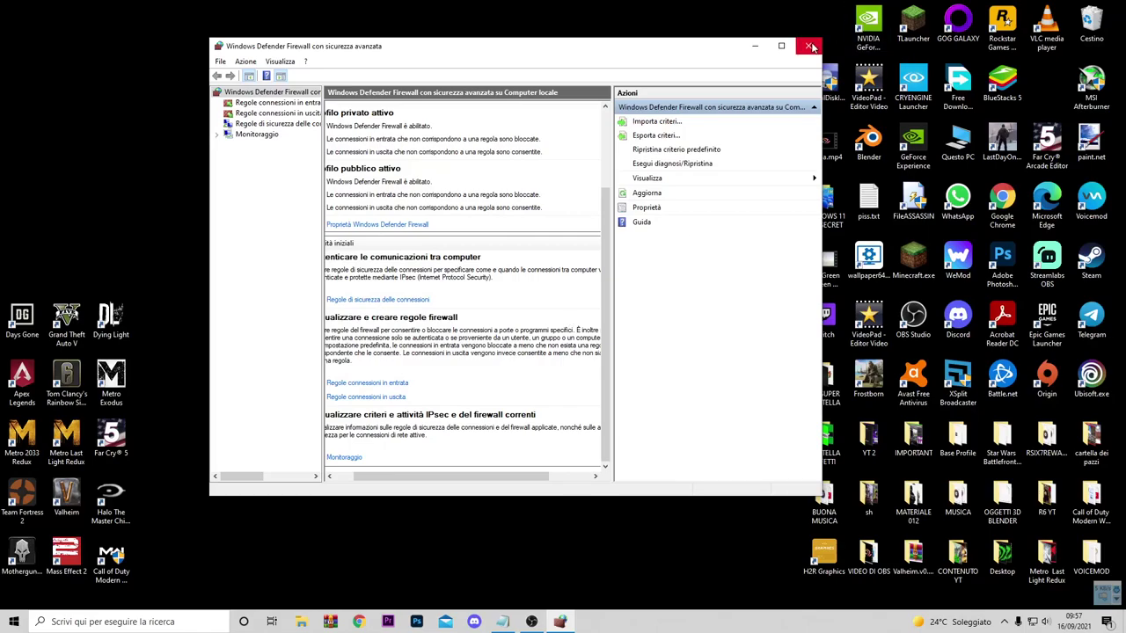
In the Windows Defender Firewall properties, set the domain profile's firewall state to Disattivato and apply the change
click(221, 62)
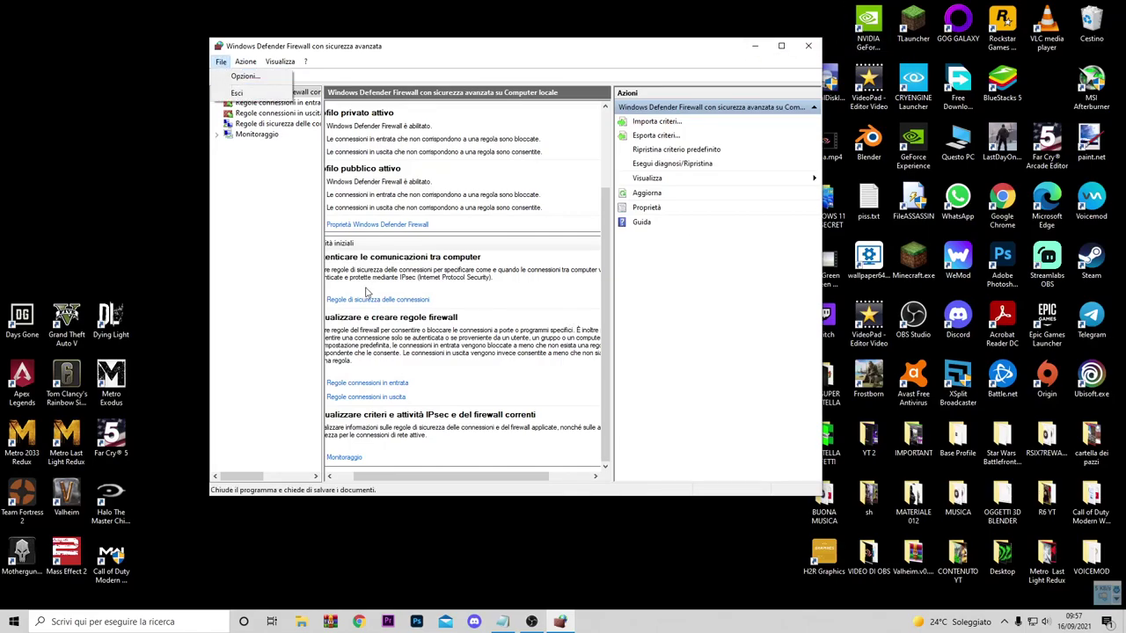
click(367, 226)
click(367, 226)
click(437, 216)
click(425, 232)
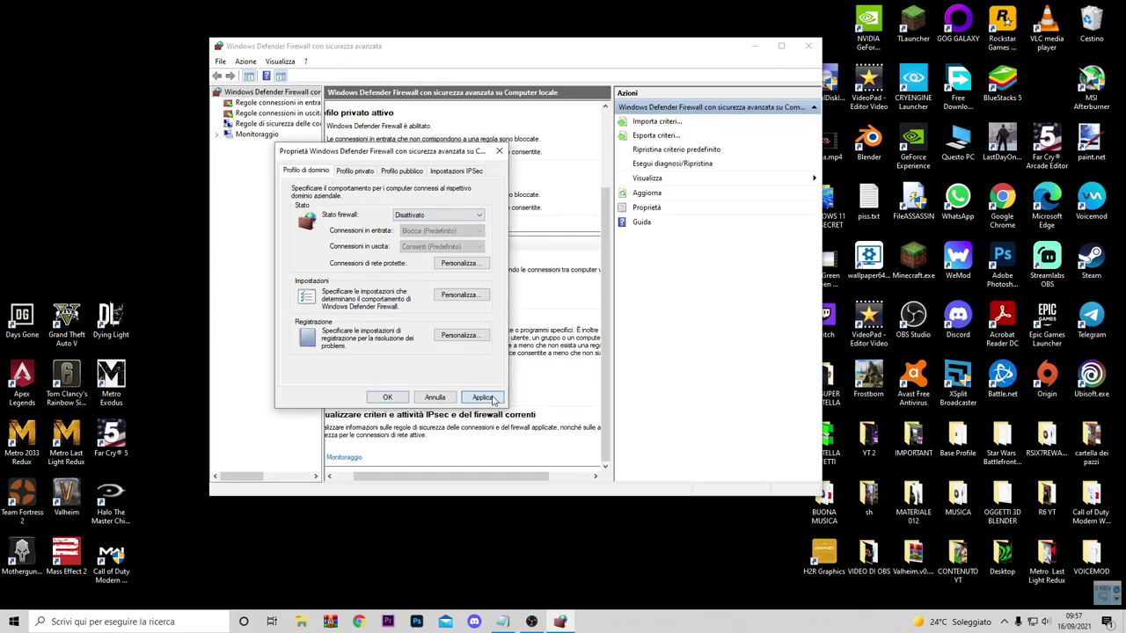
click(492, 399)
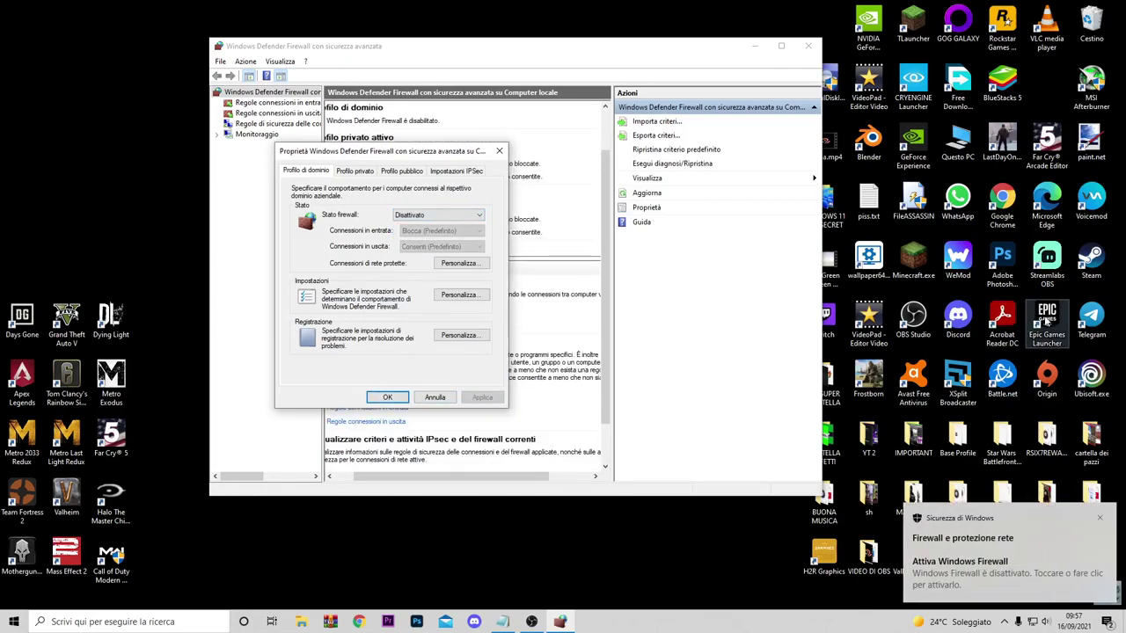
Launch the Epic Games Launcher, clear all Windows notifications while it loads, and shift the launcher window slightly across the desktop
double_click(1011, 314)
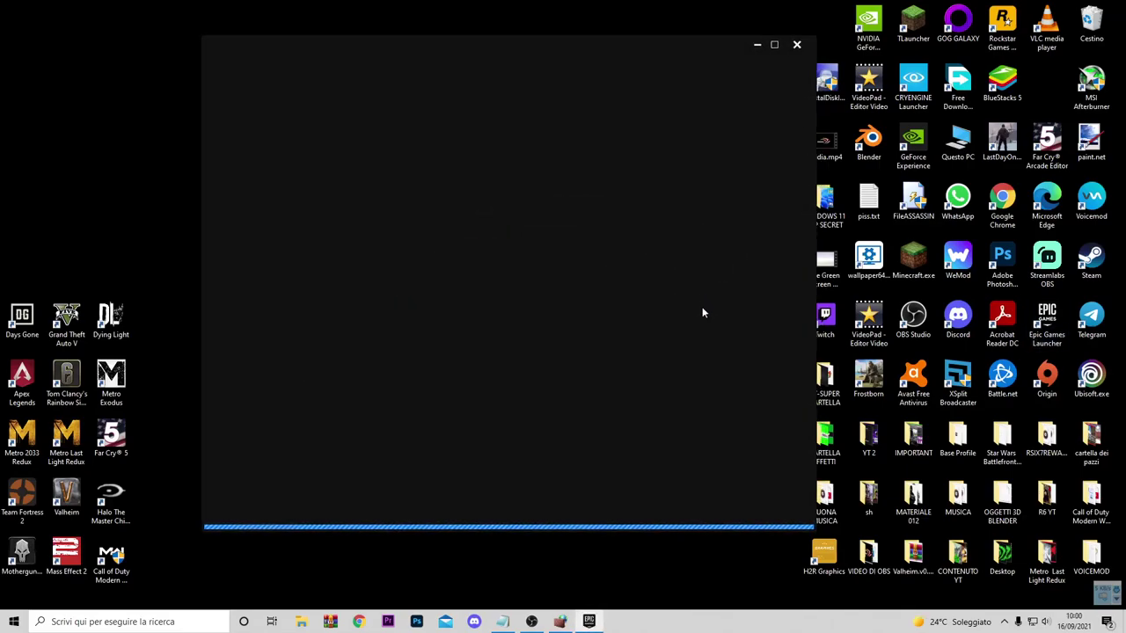
click(1106, 622)
click(1071, 469)
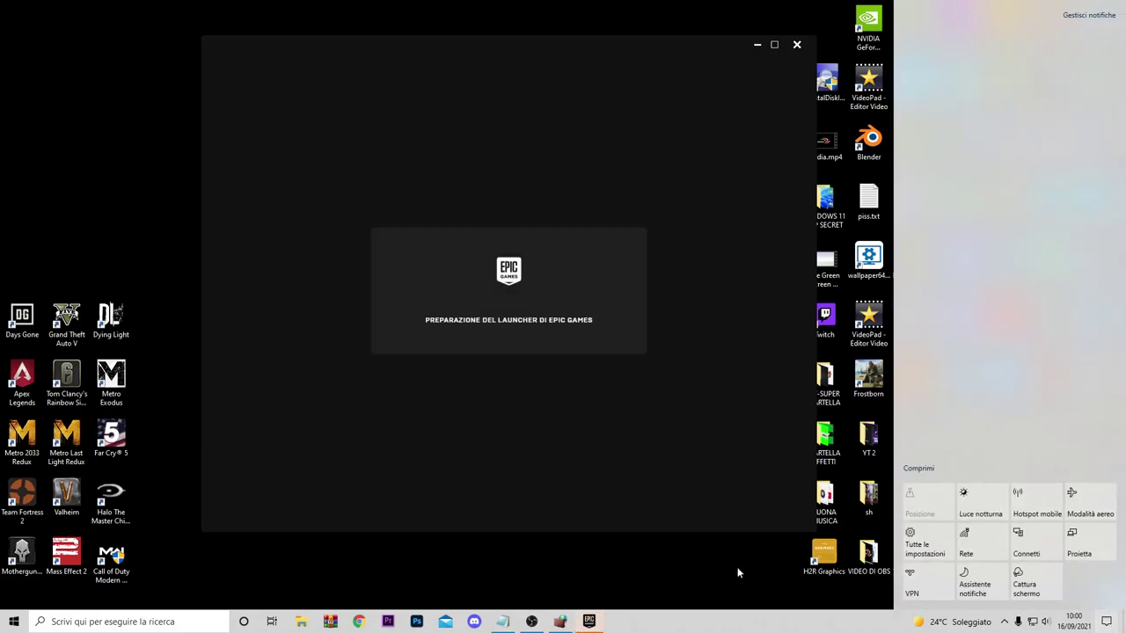
click(739, 571)
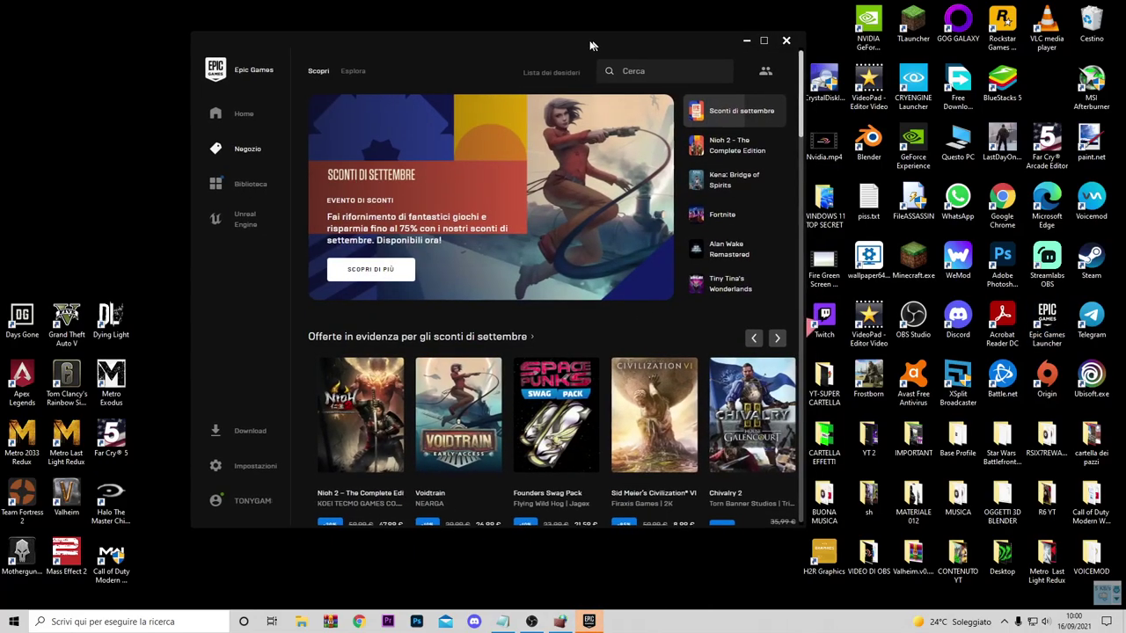
drag(595, 44, 552, 40)
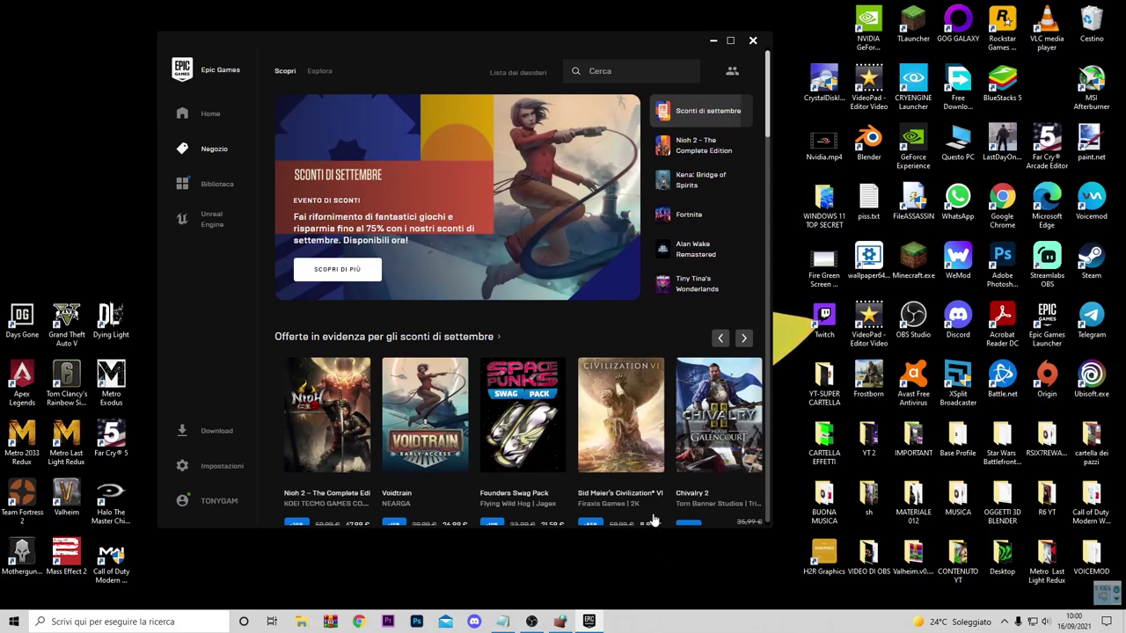
Bring the Windows Defender Firewall window back to the front, close it, and reposition the Epic Games Launcher window
click(561, 621)
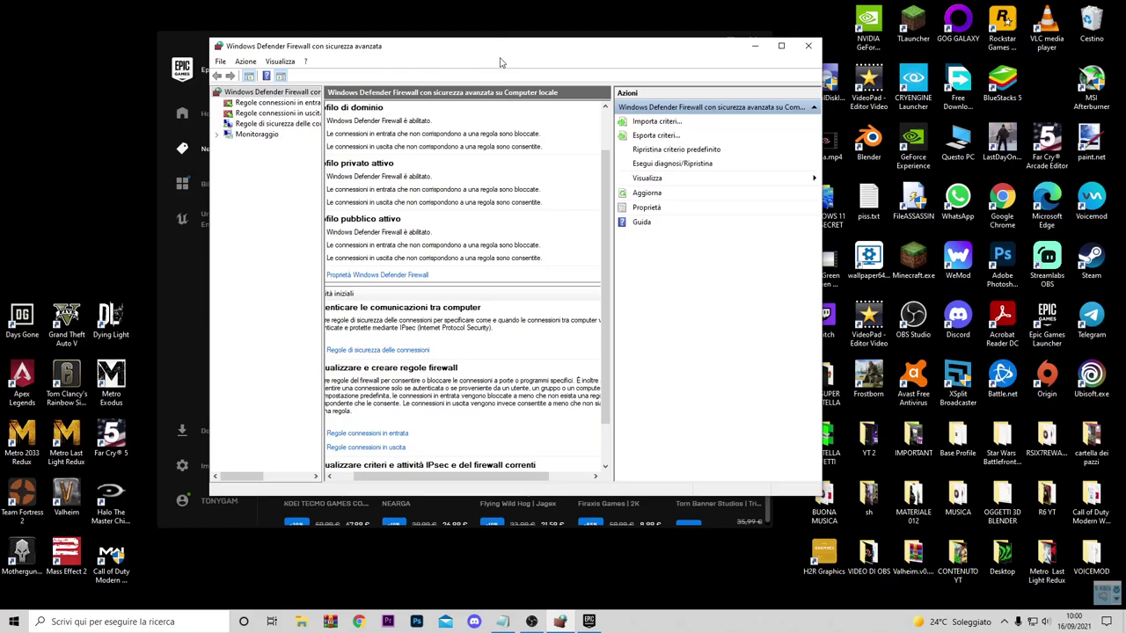
drag(501, 57, 503, 118)
click(808, 107)
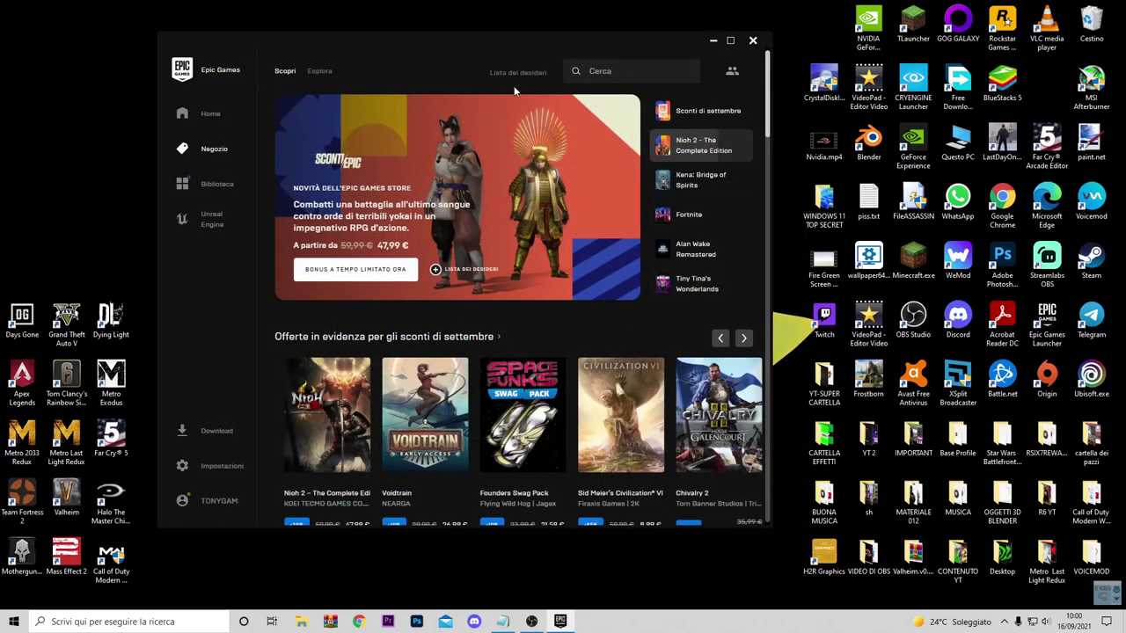
drag(532, 45, 495, 53)
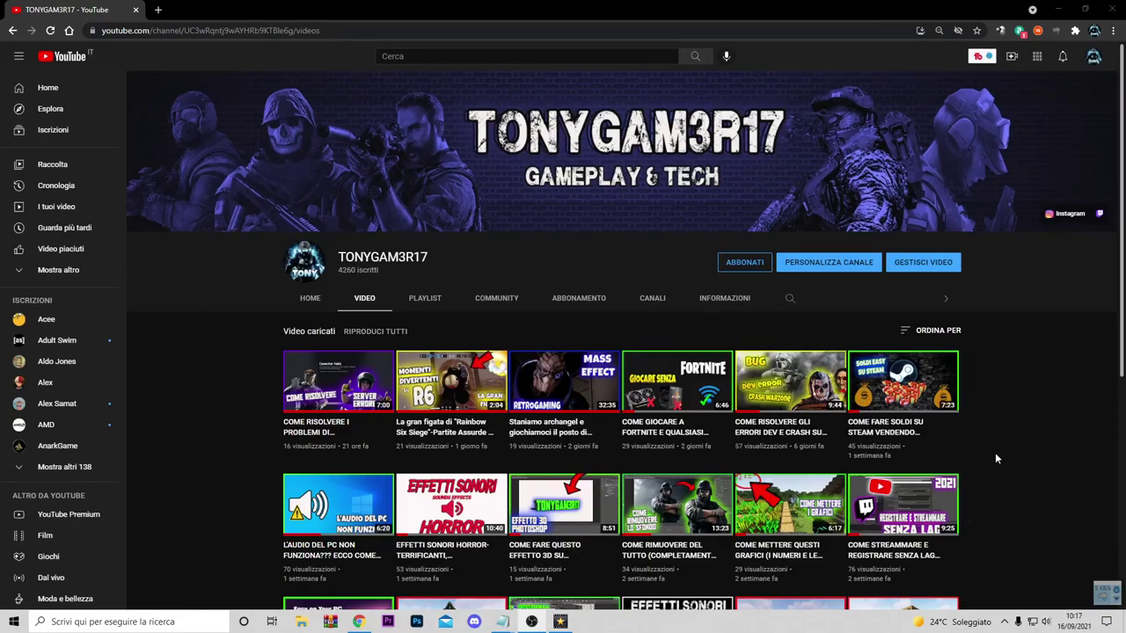
Look through the uploaded videos on the YouTube channel's Video page
scroll(995, 452, down, 2)
scroll(994, 451, up, 1)
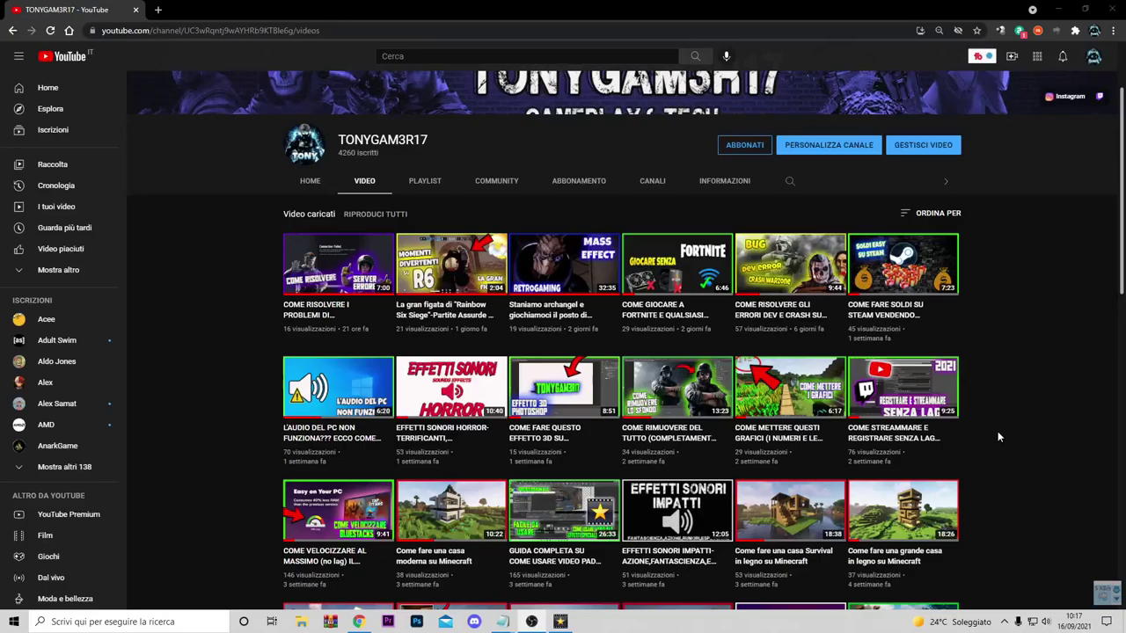
scroll(998, 422, up, 2)
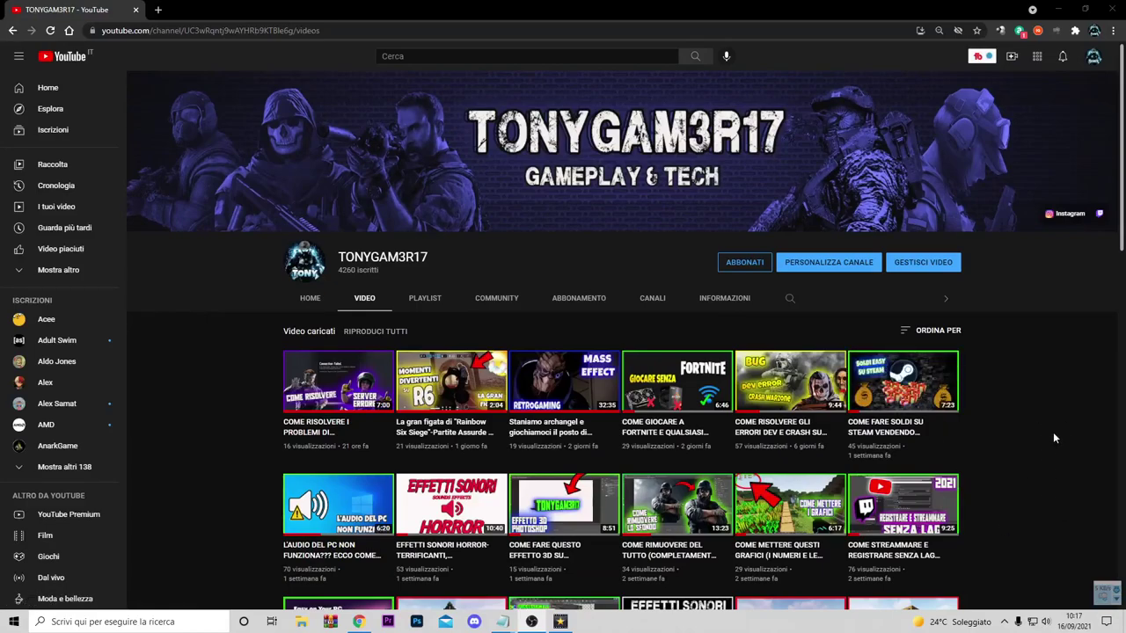
scroll(1042, 434, down, 2)
scroll(1030, 437, up, 2)
scroll(994, 390, down, 3)
scroll(1002, 391, up, 3)
scroll(994, 409, down, 20)
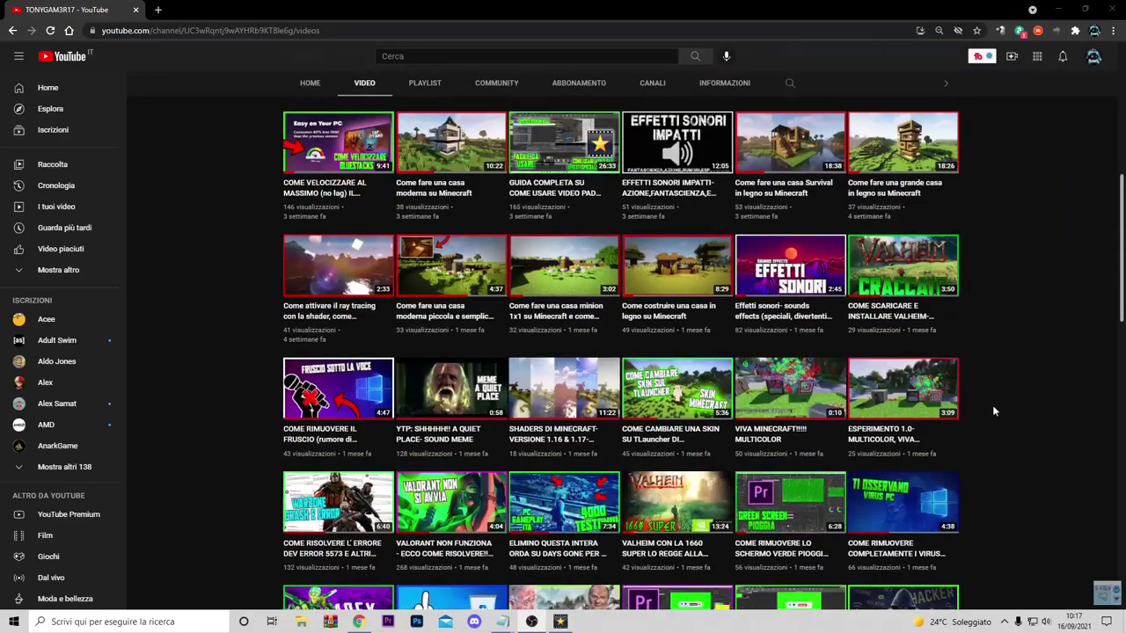